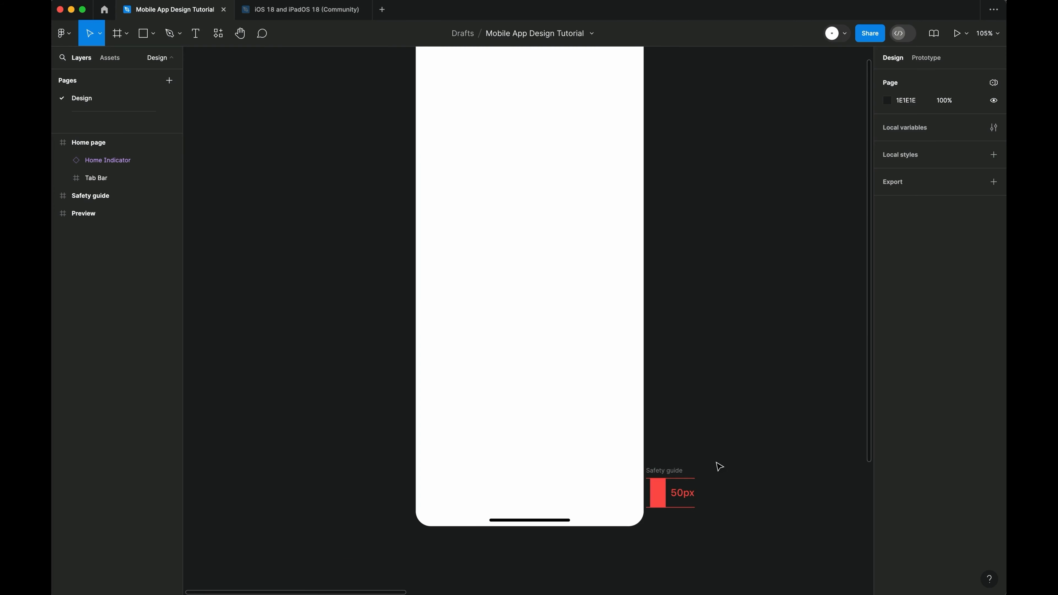
# Step: Examine the 50px Safety guide frame beside the tab bar area of the Home page
pyautogui.scroll(5, 633, 497)
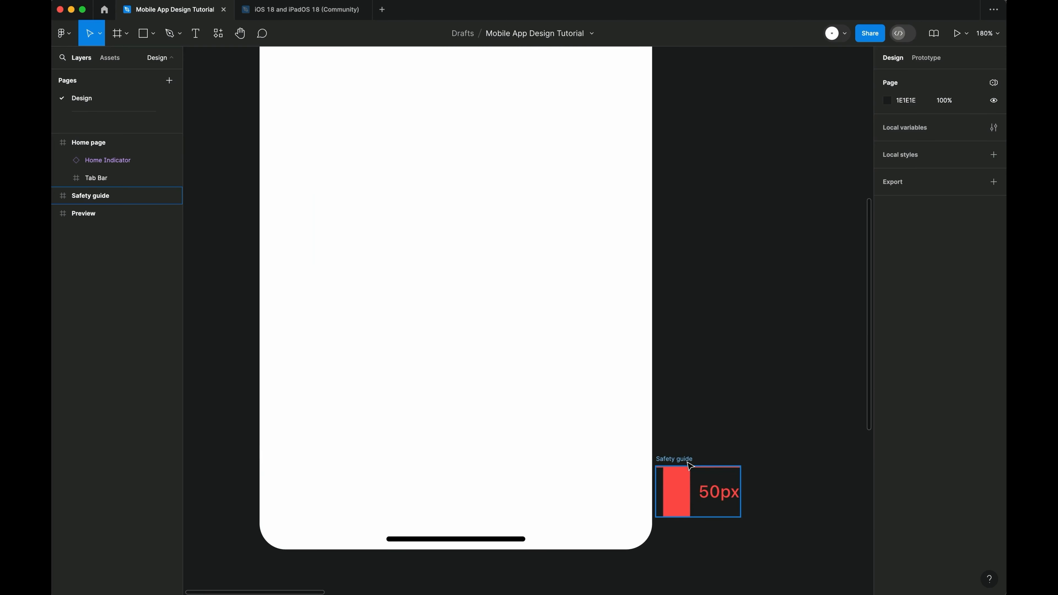
pyautogui.click(675, 459)
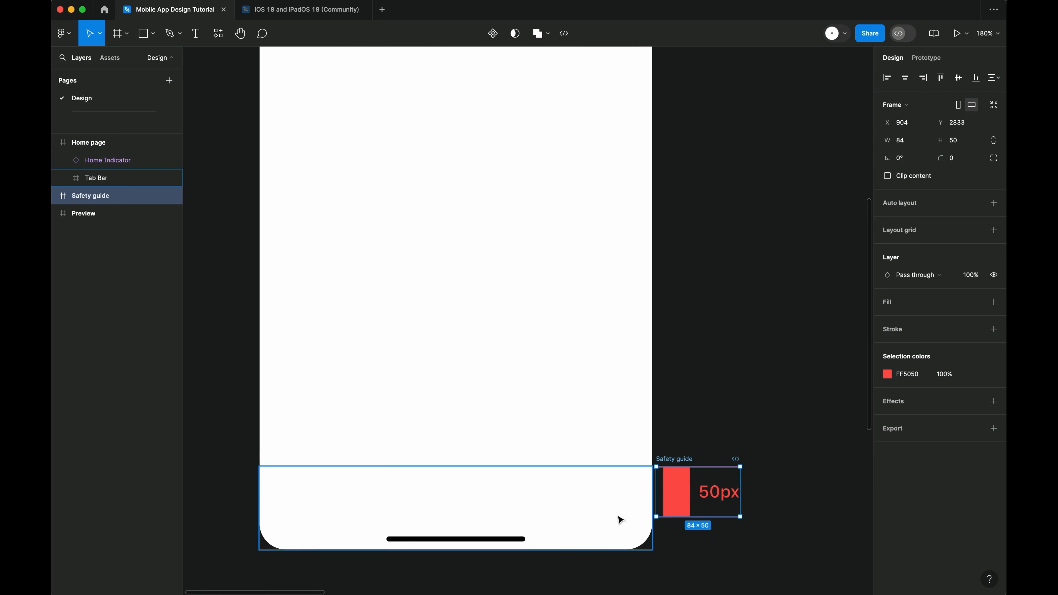
pyautogui.click(728, 371)
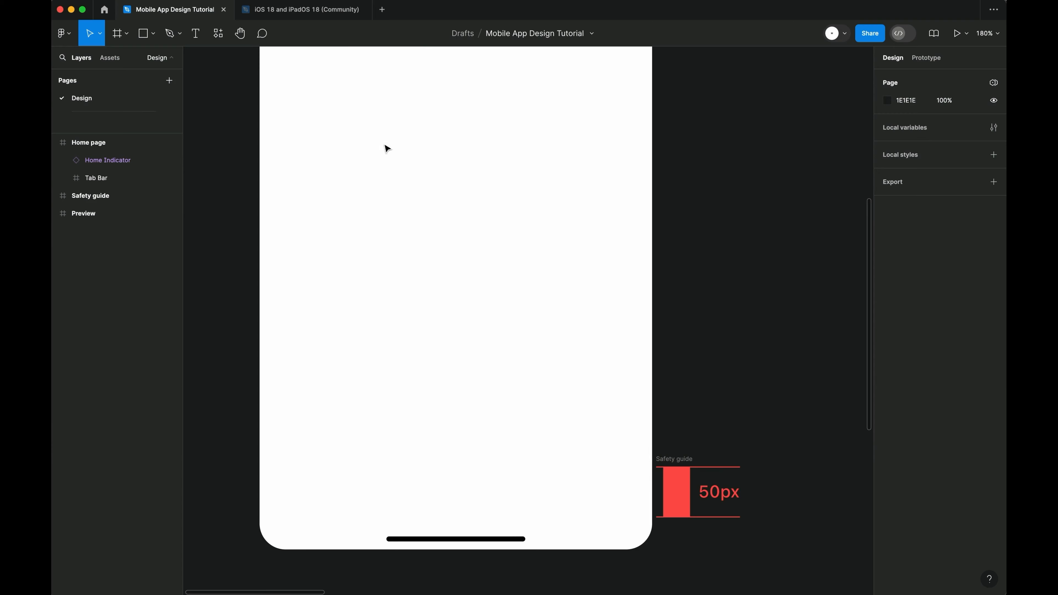
# Step: Examine the iPhone tab bar layout on the "Layout guides and safe areas" page of the iOS 18 and iPadOS 18 kit file
pyautogui.click(314, 11)
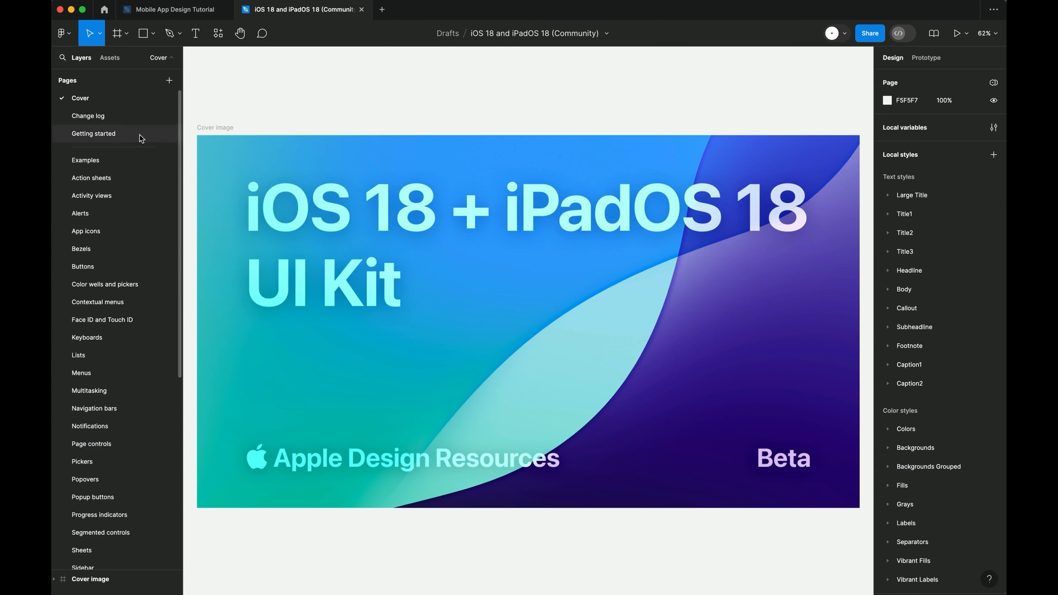
pyautogui.scroll(-10, 125, 375)
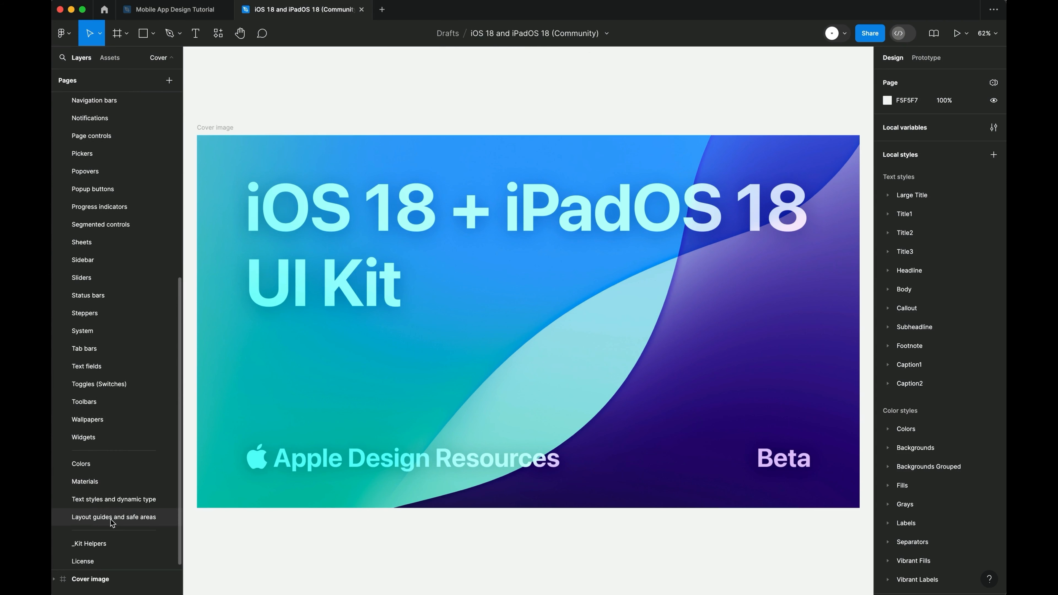
pyautogui.click(112, 518)
pyautogui.scroll(3, 495, 303)
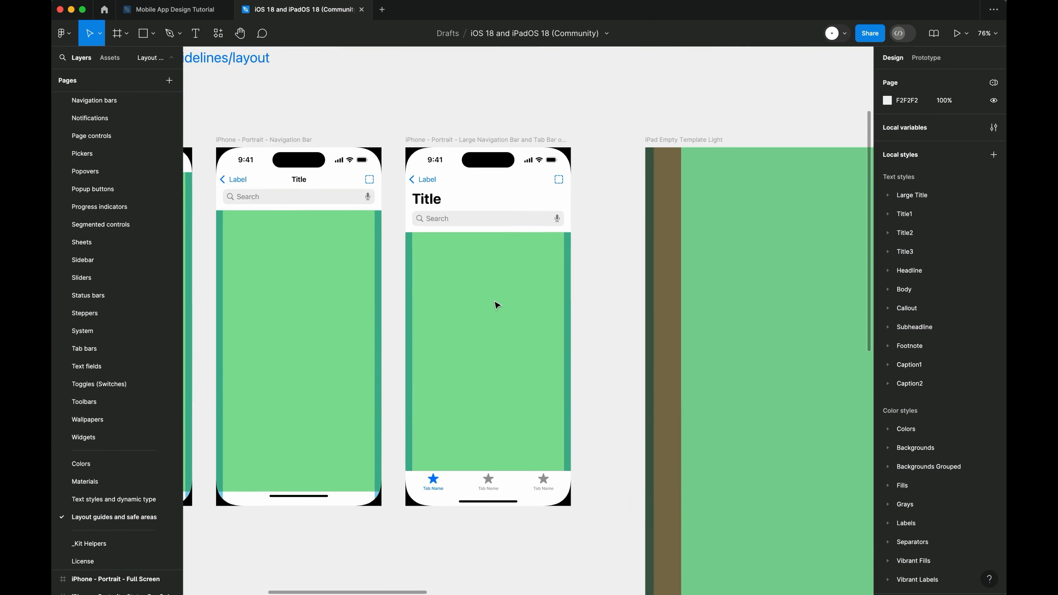
pyautogui.click(478, 149)
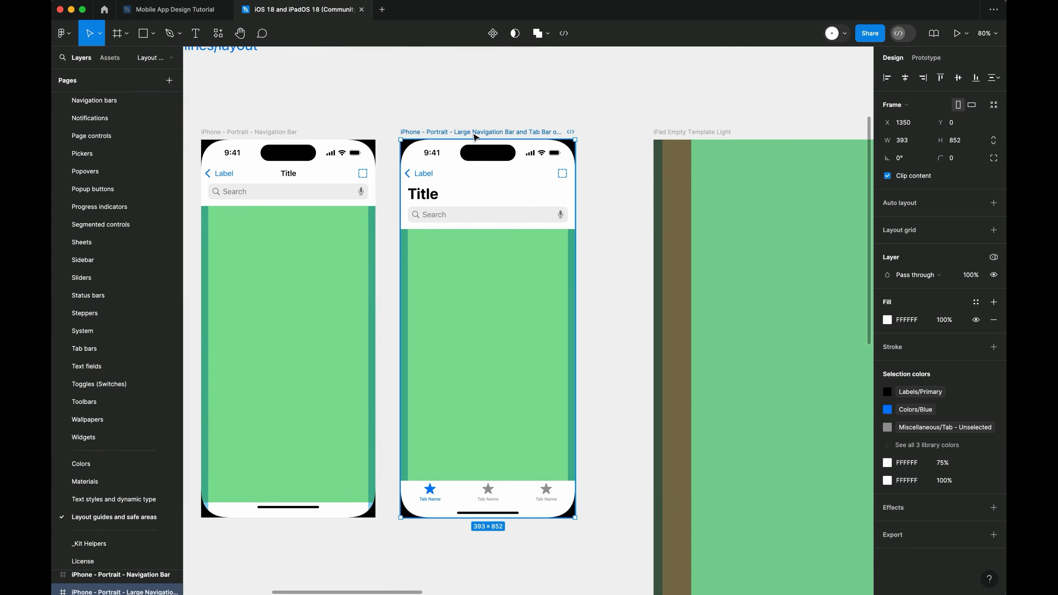
# Step: In the Mobile App Design Tutorial file, add a five-column layout grid to the Tab Bar frame
pyautogui.click(199, 13)
pyautogui.hscroll(-3, 750, 363)
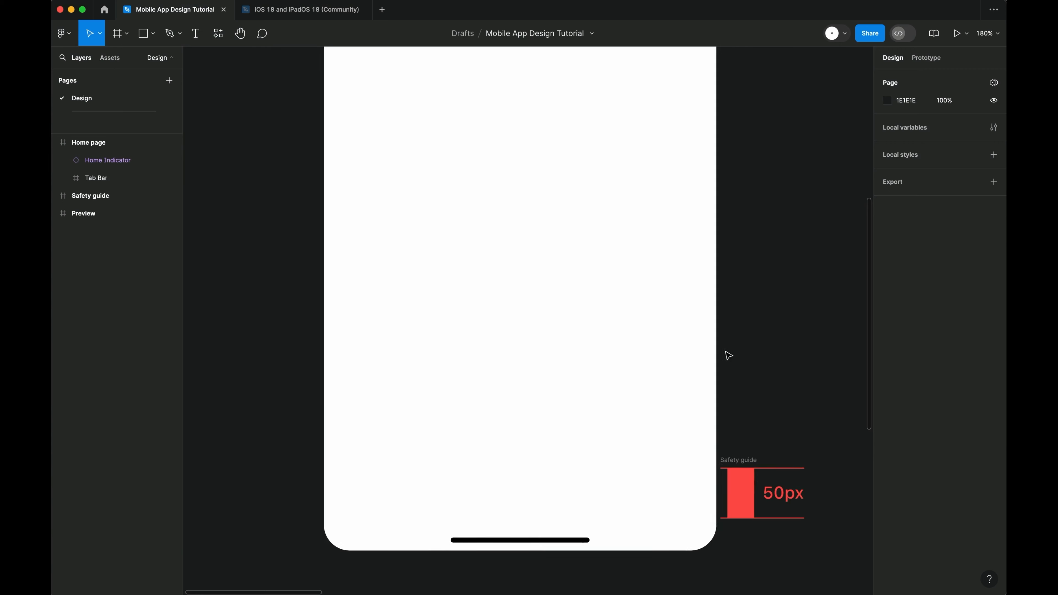
pyautogui.click(483, 495)
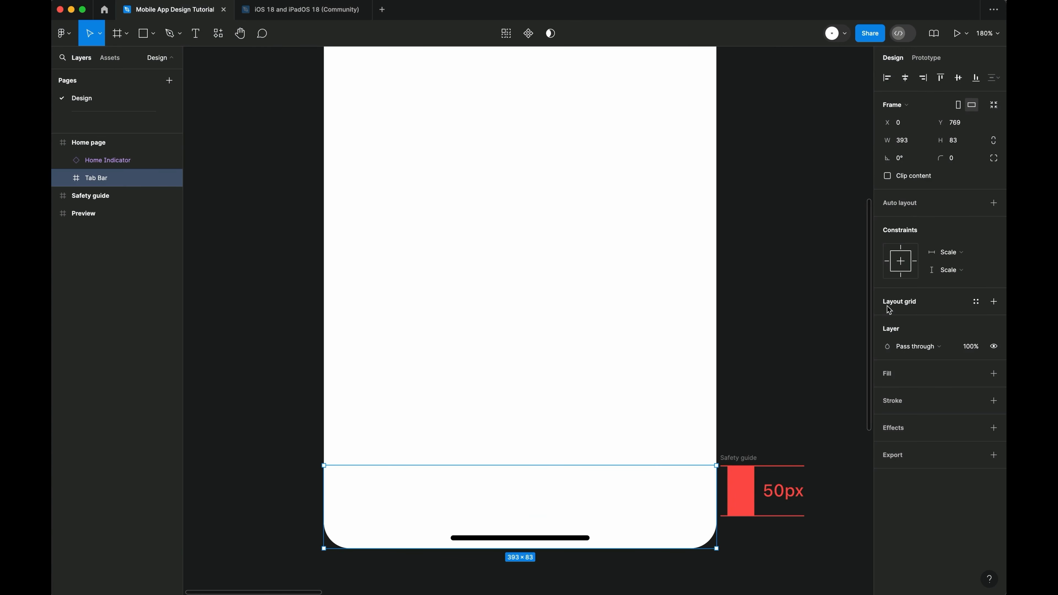
pyautogui.click(994, 301)
pyautogui.click(764, 322)
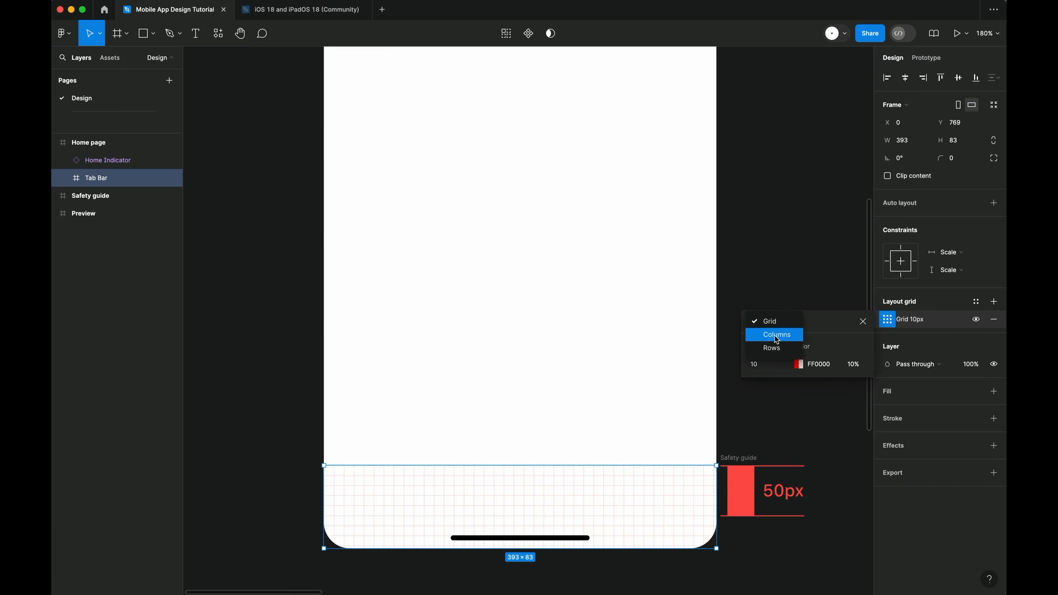
pyautogui.click(771, 334)
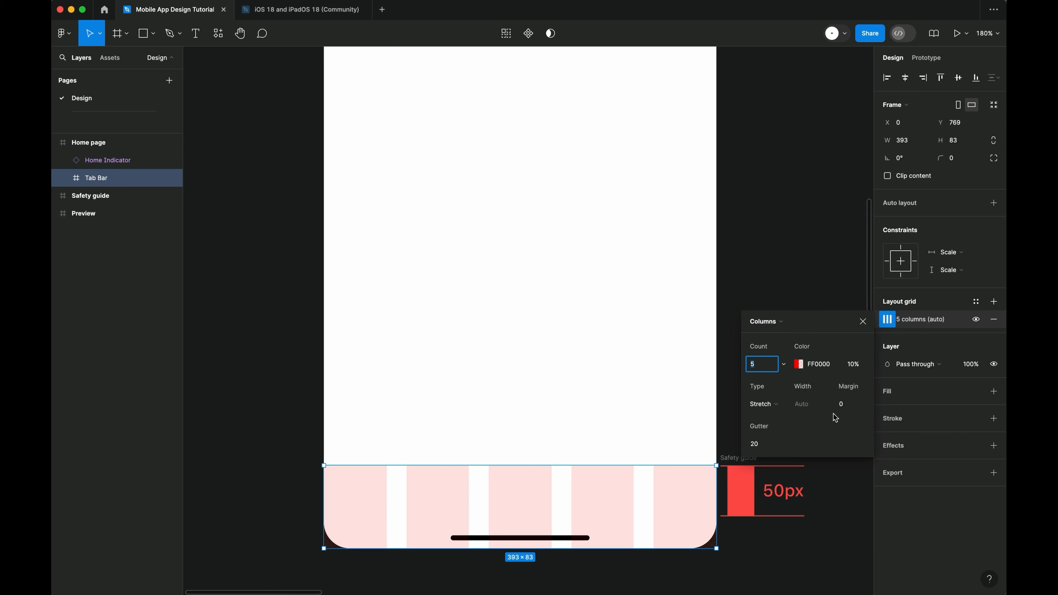
# Step: Give the Tab Bar's column grid a margin of 16 and a gutter of 2
pyautogui.click(847, 411)
pyautogui.write('16')
pyautogui.press('Return')
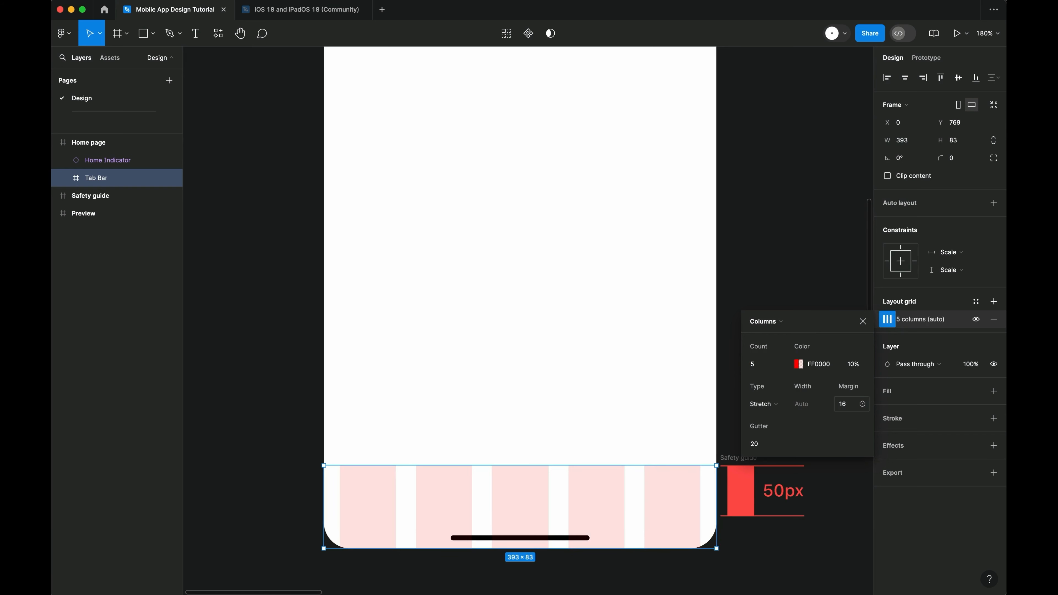
pyautogui.click(757, 444)
pyautogui.write('2')
pyautogui.click(801, 345)
pyautogui.click(420, 475)
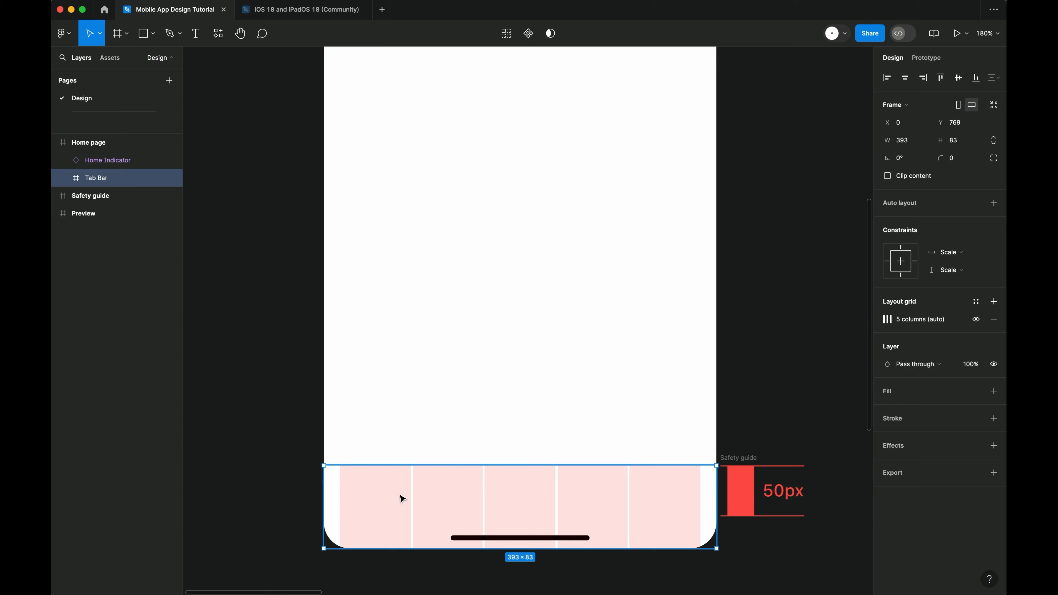
# Step: Find and run the Hugeicons Pro - Icon Library plugin
pyautogui.click(218, 33)
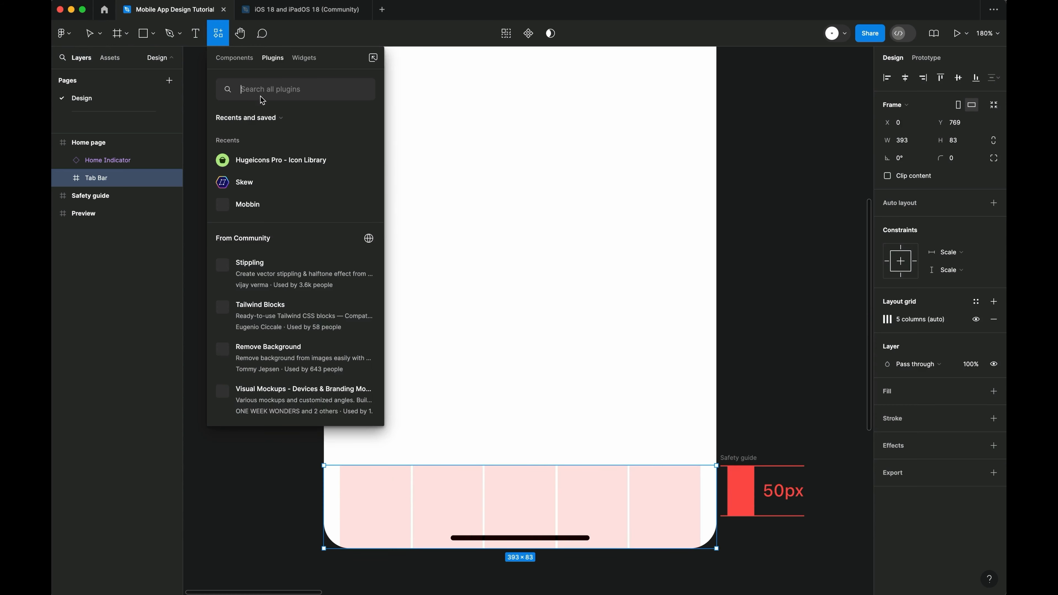
pyautogui.write('hugeico')
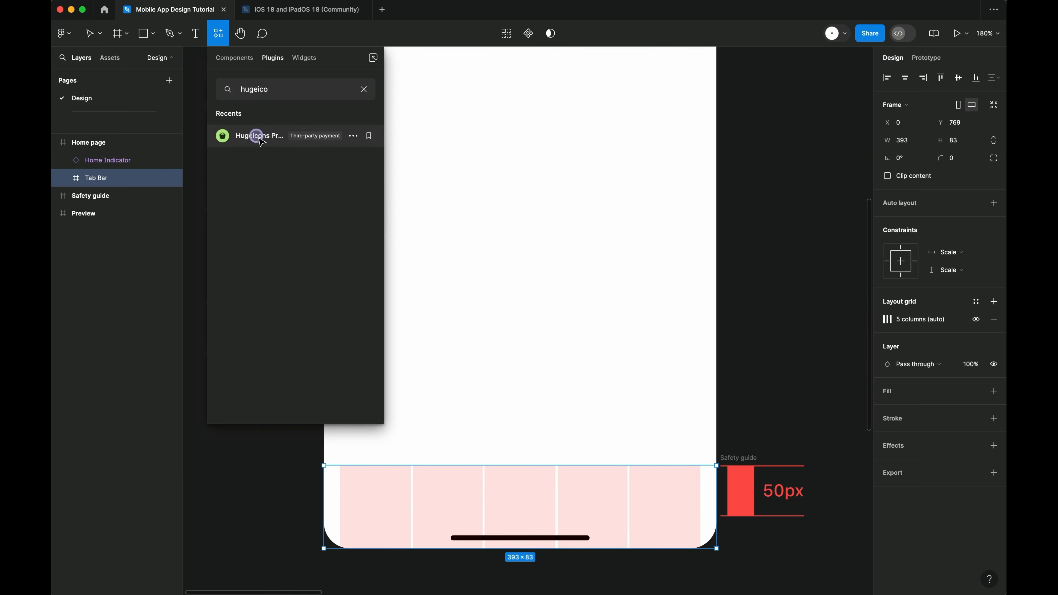
pyautogui.click(258, 136)
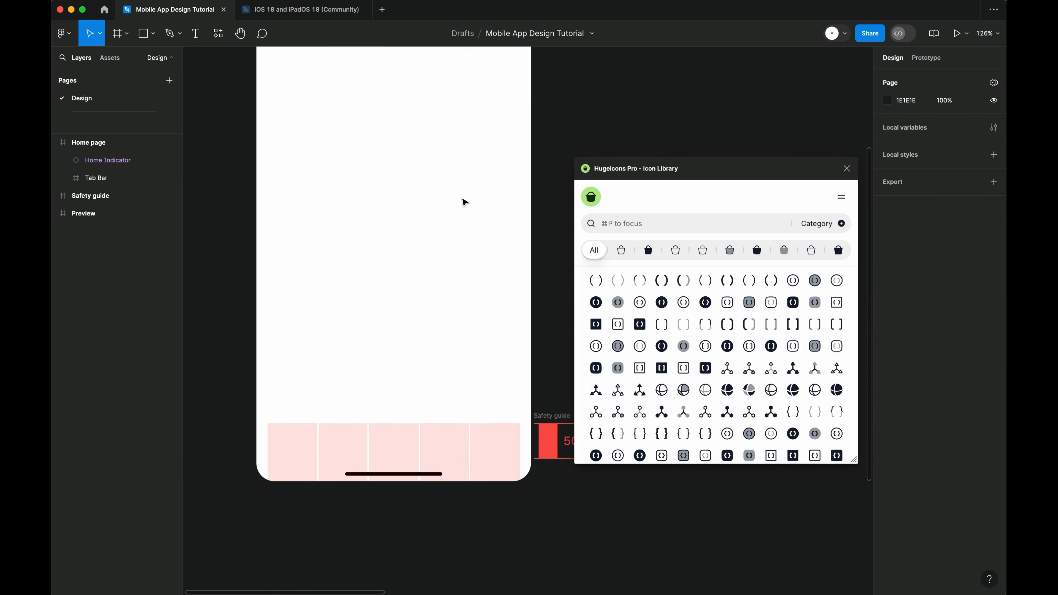
# Step: Search the icon library for "home", filter to the Stroke (Standard) variant and enlarge the plugin window
pyautogui.scroll(3, 465, 202)
pyautogui.click(654, 221)
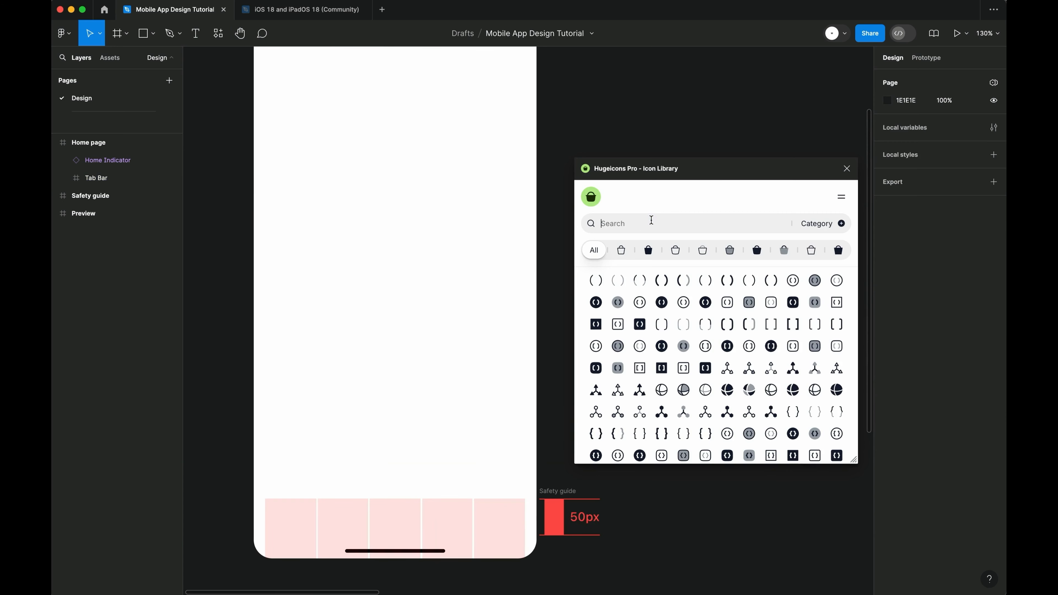
pyautogui.write('home')
pyautogui.click(622, 250)
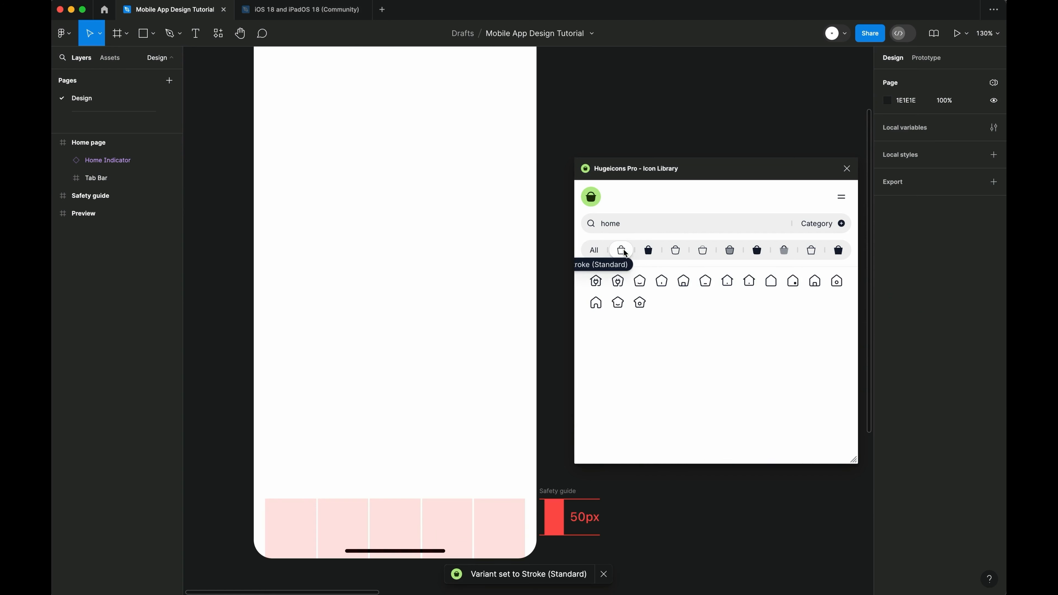
pyautogui.moveTo(842, 465); pyautogui.dragTo(938, 497)
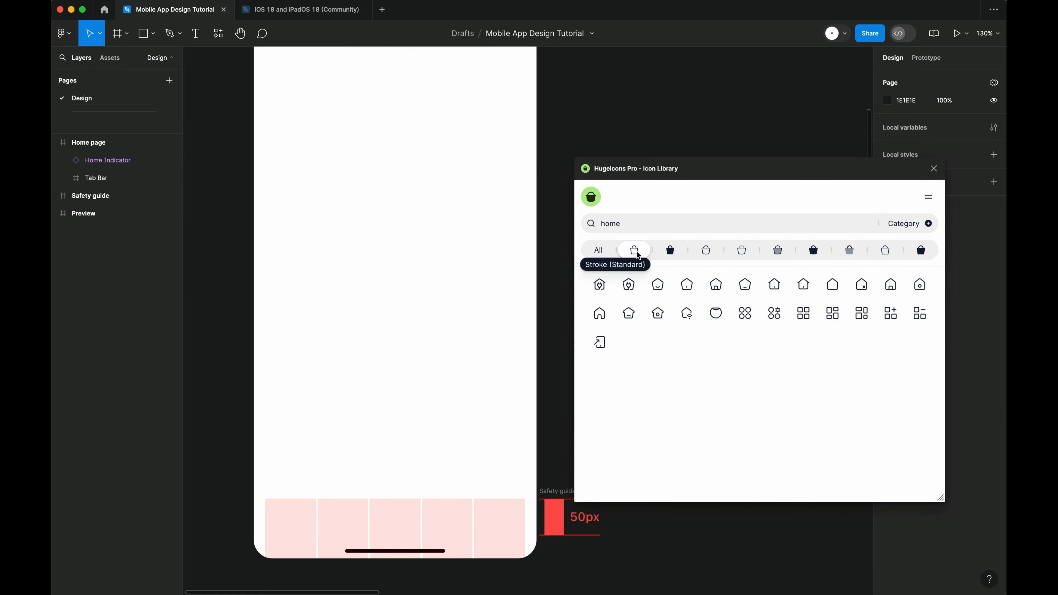
# Step: Place the pentagonal smiling home-01 icon in the first column of the Tab Bar and adjust its position
pyautogui.moveTo(660, 288); pyautogui.dragTo(298, 525)
pyautogui.scroll(-3, 298, 524)
pyautogui.hscroll(-3, 298, 525)
pyautogui.click(343, 505)
pyautogui.scroll(3, 343, 504)
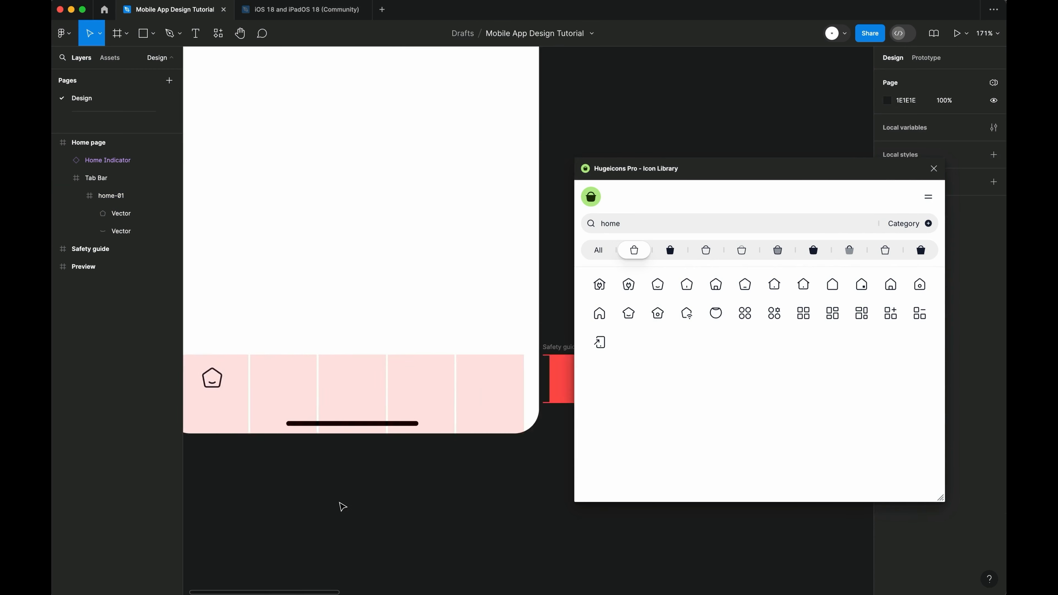
pyautogui.hscroll(-3, 338, 499)
pyautogui.scroll(1, 338, 499)
pyautogui.doubleClick(285, 426)
pyautogui.moveTo(286, 426); pyautogui.dragTo(286, 432)
# Step: Add the text label "Home" directly below the home icon in the first column
pyautogui.press('t')
pyautogui.click(285, 443)
pyautogui.write('Home')
pyautogui.press('Escape')
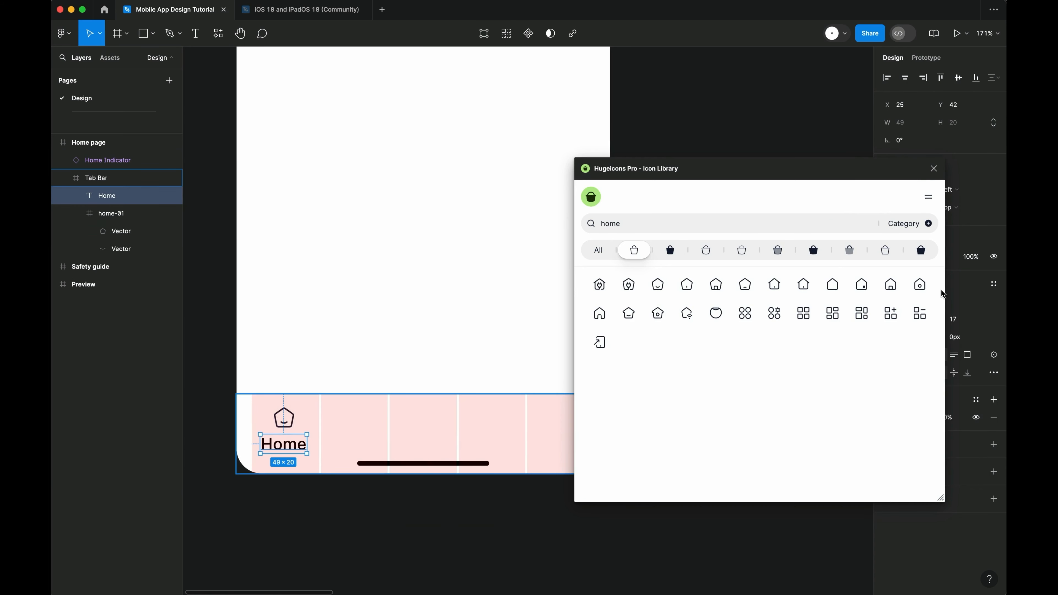
# Step: Close the icon plugin and set the Home label's font size to 16, keeping the Medium weight
pyautogui.click(933, 170)
pyautogui.click(957, 319)
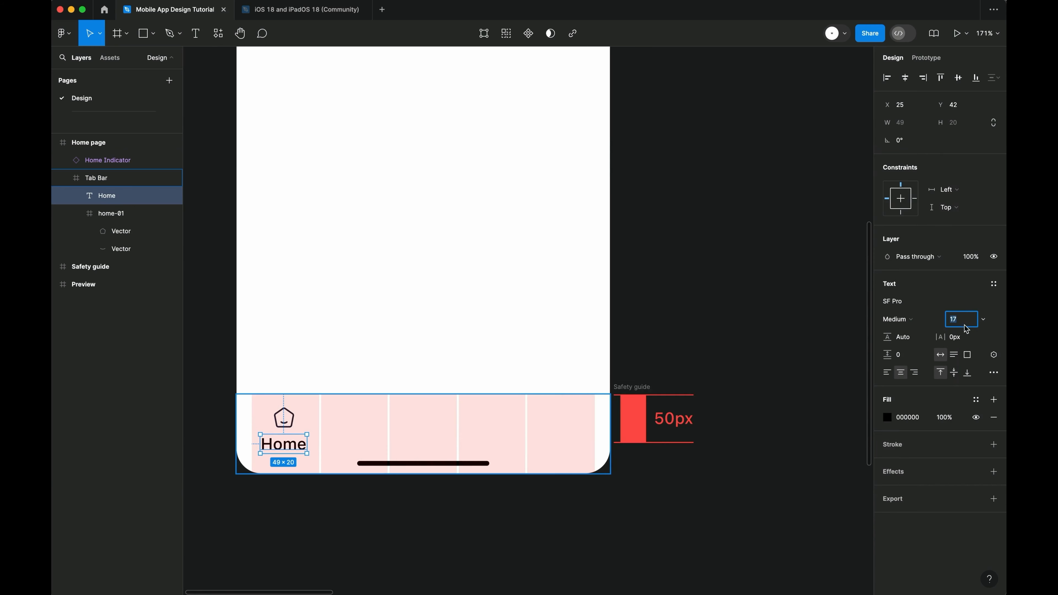
pyautogui.write('16')
pyautogui.press('Return')
pyautogui.click(901, 320)
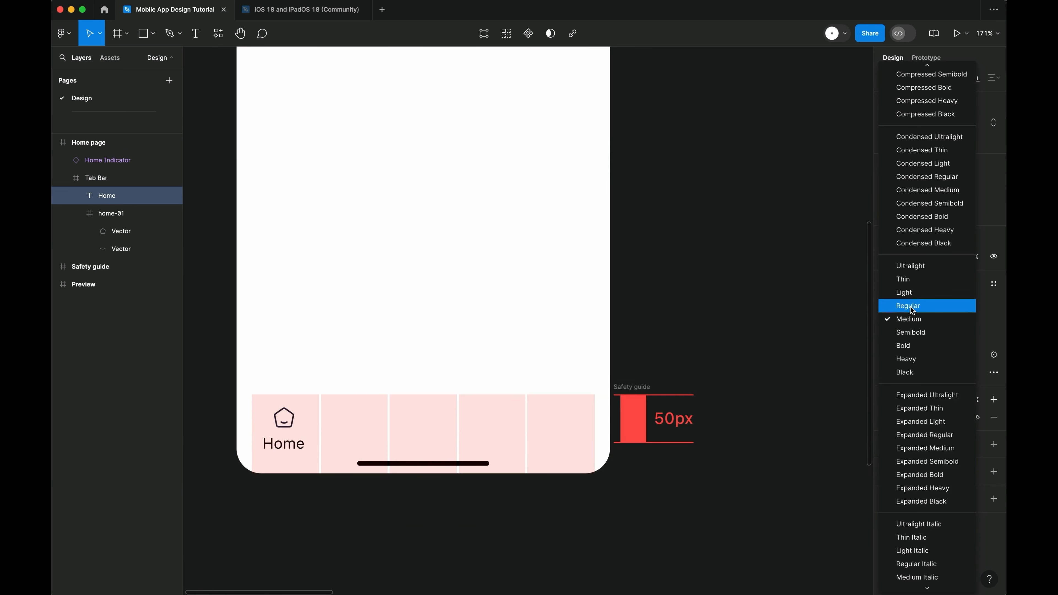
pyautogui.press('Escape')
# Step: Combine the home icon and the Home label into a vertical auto layout frame
pyautogui.hscroll(-3, 364, 414)
pyautogui.click(359, 390)
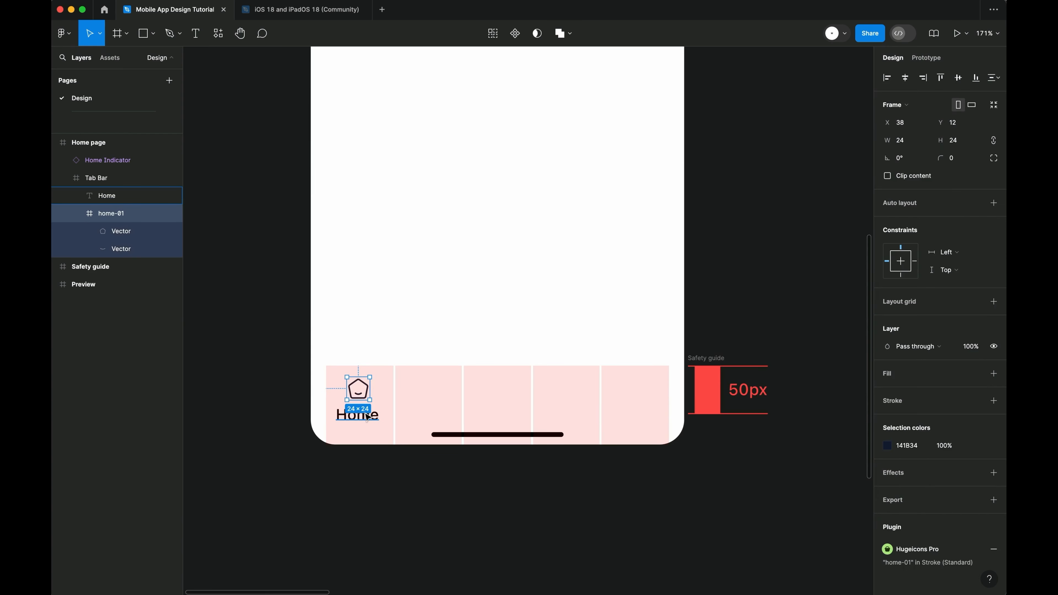
pyautogui.keyDown('shift'); pyautogui.click(367, 416); pyautogui.keyUp('shift')
pyautogui.hotkey('shift', 'a')
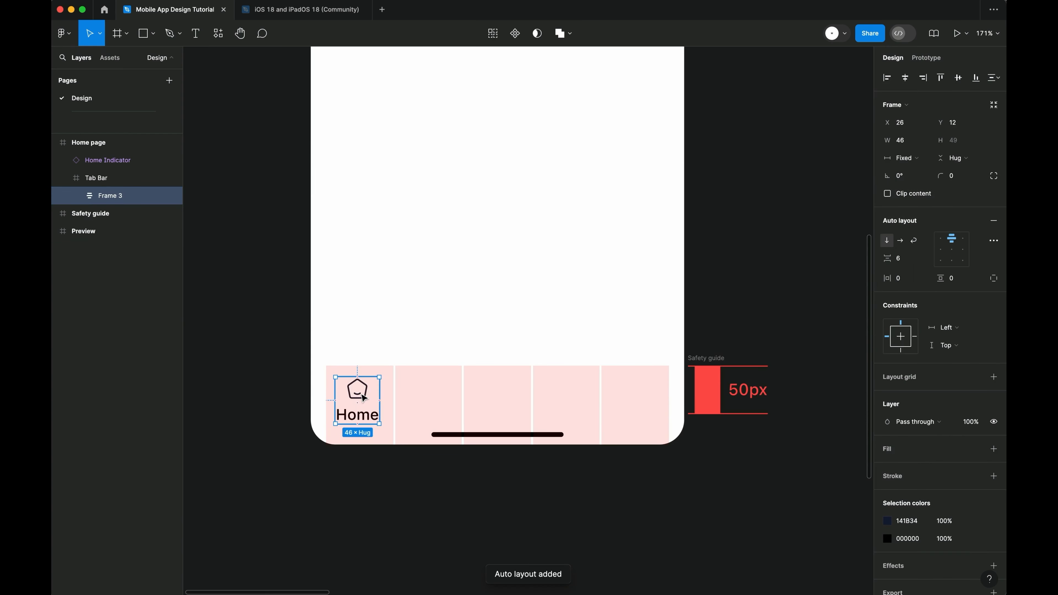
# Step: Set the stroke weight of both vectors in the home icon to 1
pyautogui.scroll(5, 367, 416)
pyautogui.scroll(1, 373, 421)
pyautogui.click(414, 429)
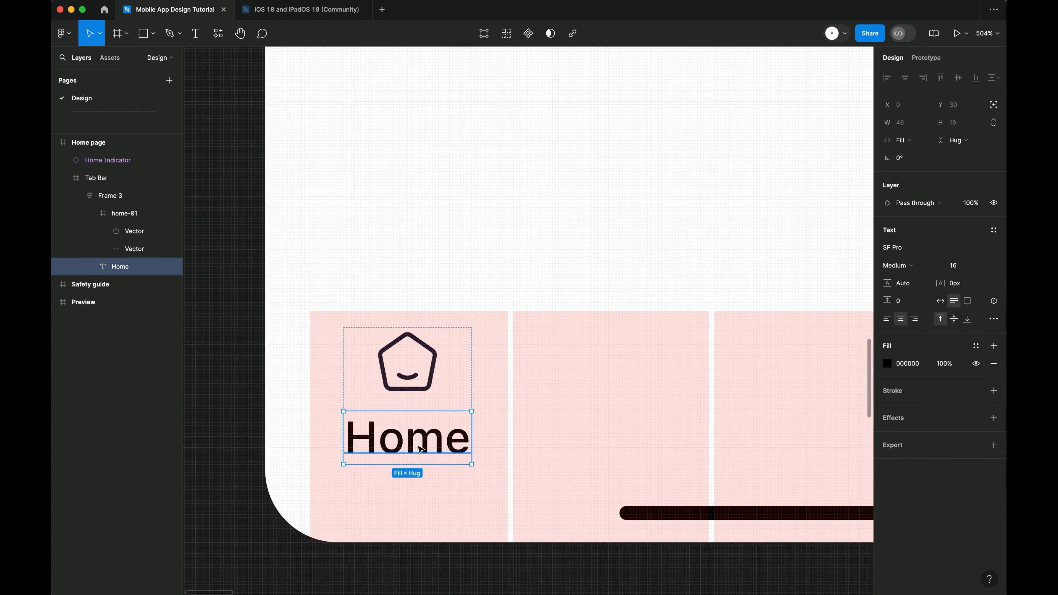
pyautogui.scroll(3, 428, 419)
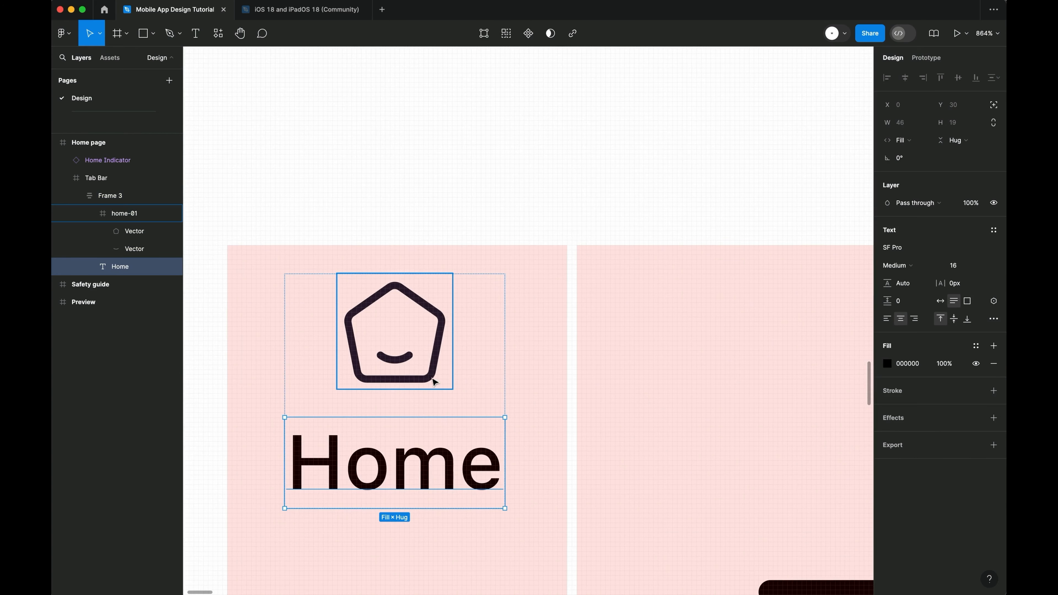
pyautogui.doubleClick(441, 363)
pyautogui.keyDown('shift'); pyautogui.click(395, 358); pyautogui.keyUp('shift')
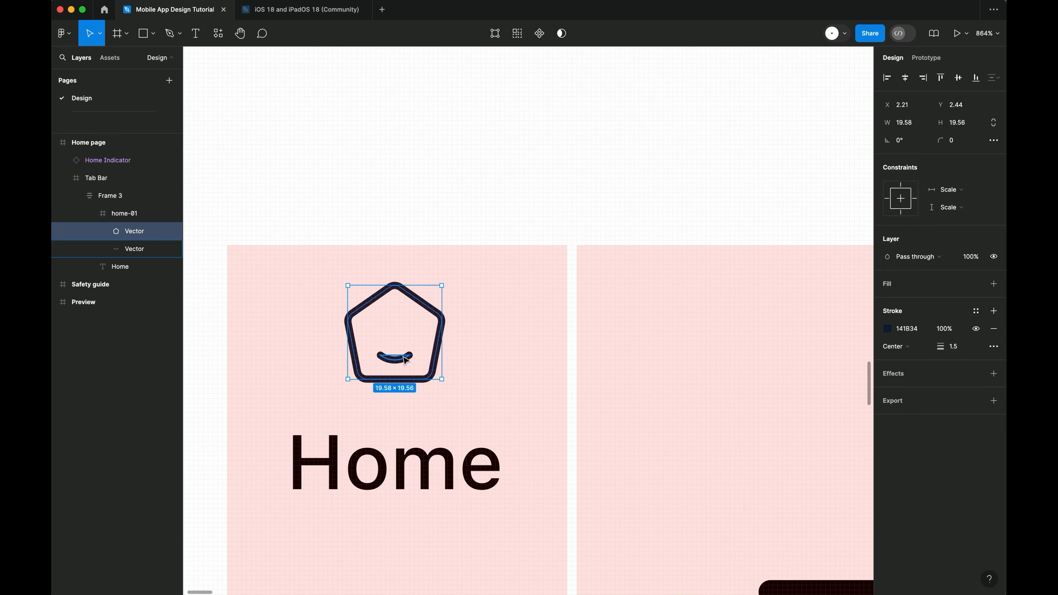
pyautogui.click(959, 379)
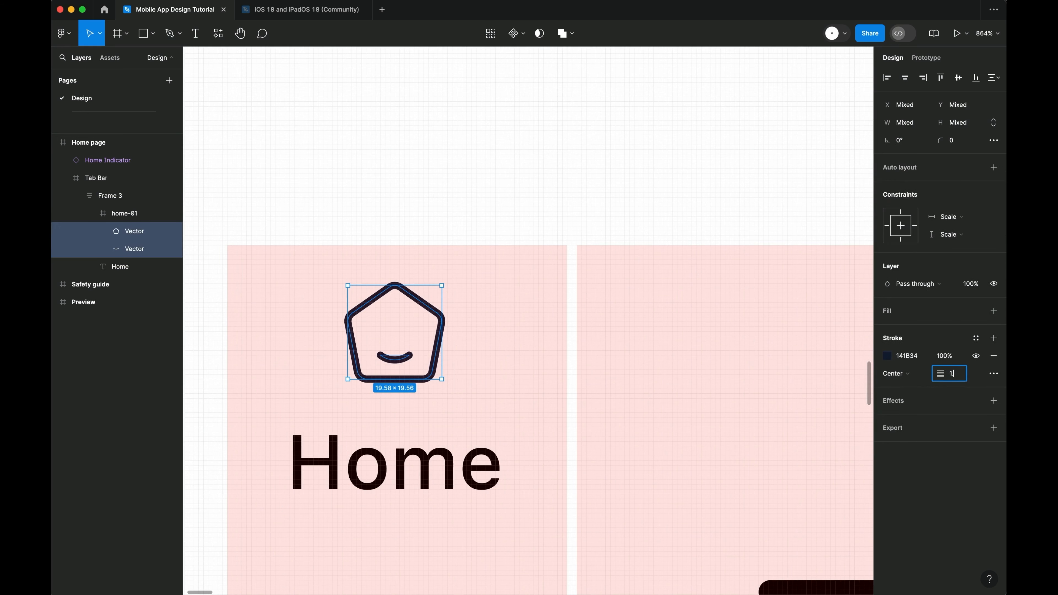
pyautogui.write('1')
pyautogui.press('Return')
pyautogui.press('Escape')
# Step: Change the home icon's colour to 000000 so it matches the Home label
pyautogui.scroll(-5, 453, 277)
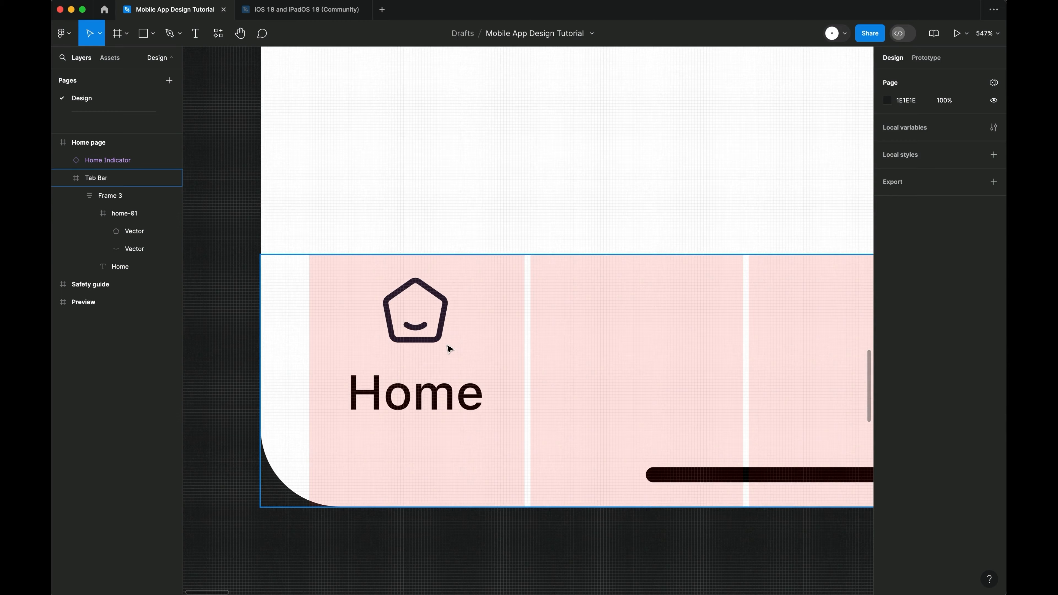
pyautogui.scroll(-5, 450, 349)
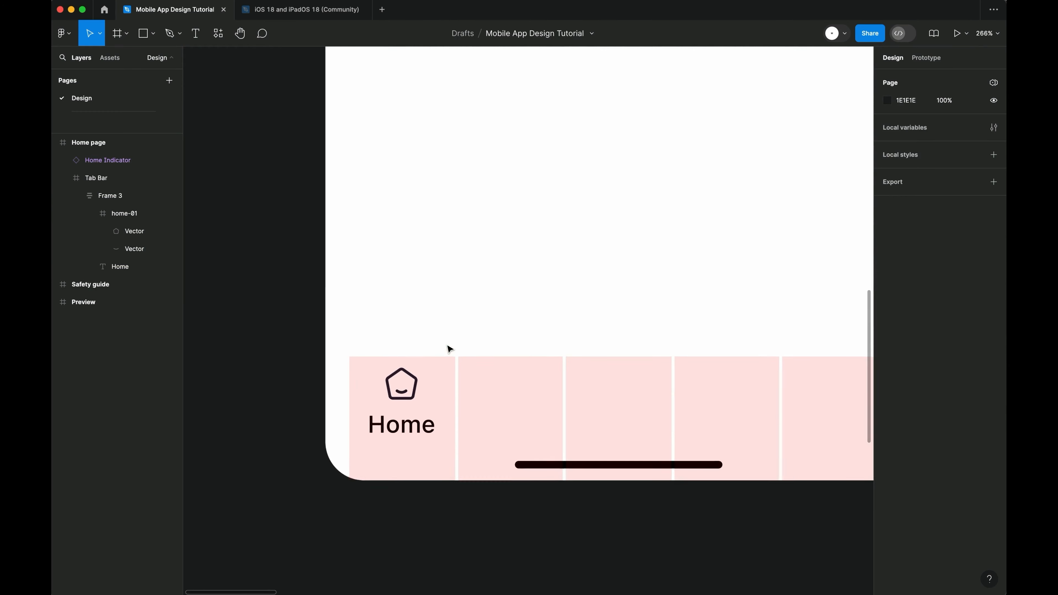
pyautogui.scroll(1, 416, 375)
pyautogui.doubleClick(402, 426)
pyautogui.click(907, 522)
pyautogui.write('000000')
pyautogui.press('Return')
# Step: Recolour the home icon and its label together to the dark bluish grey 3B3C43
pyautogui.click(889, 522)
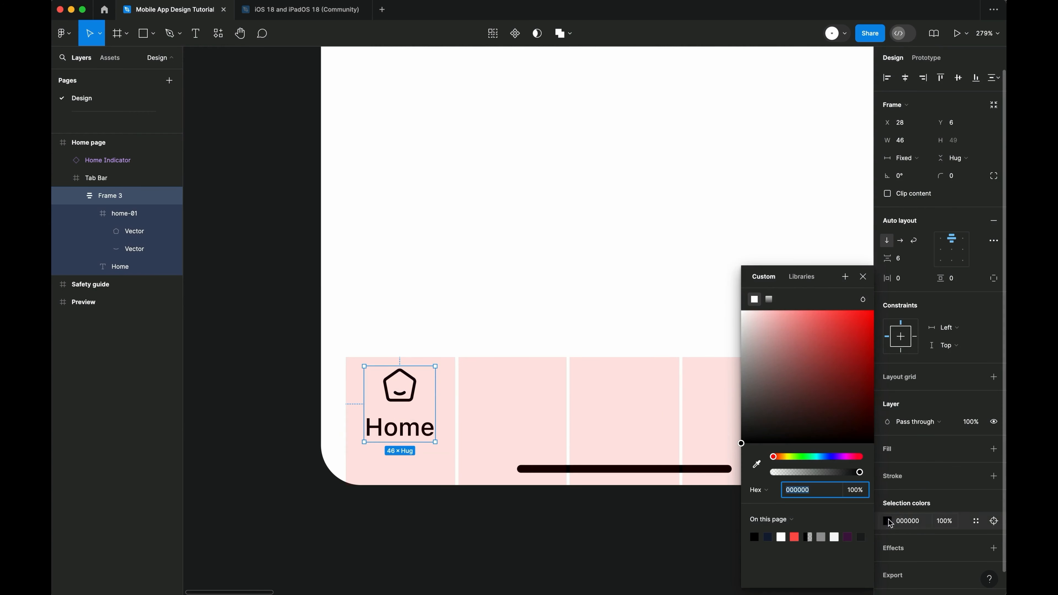
pyautogui.click(830, 459)
pyautogui.click(777, 422)
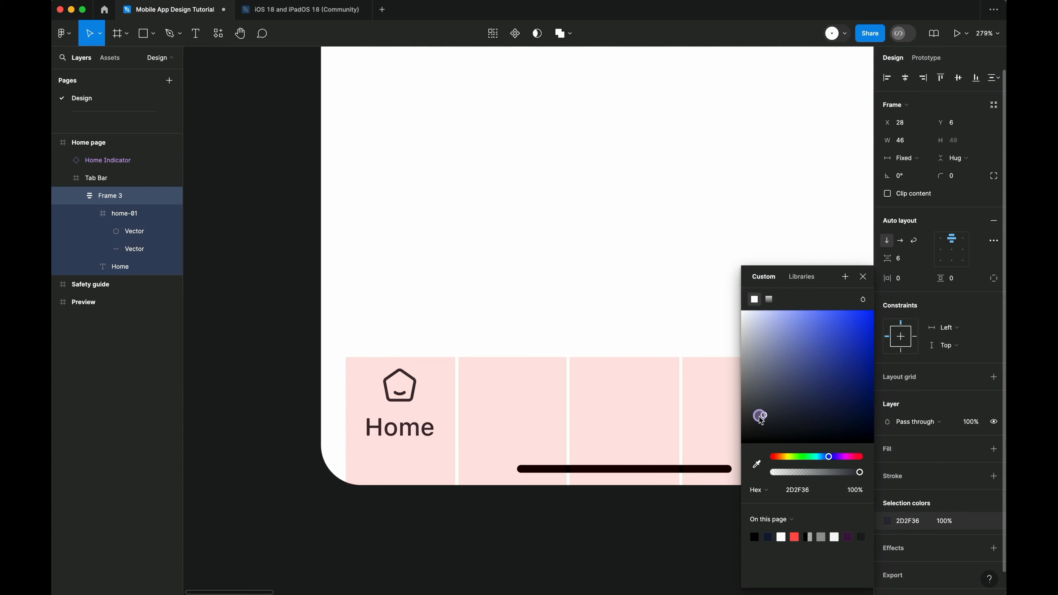
pyautogui.moveTo(761, 419); pyautogui.dragTo(759, 412)
pyautogui.click(863, 277)
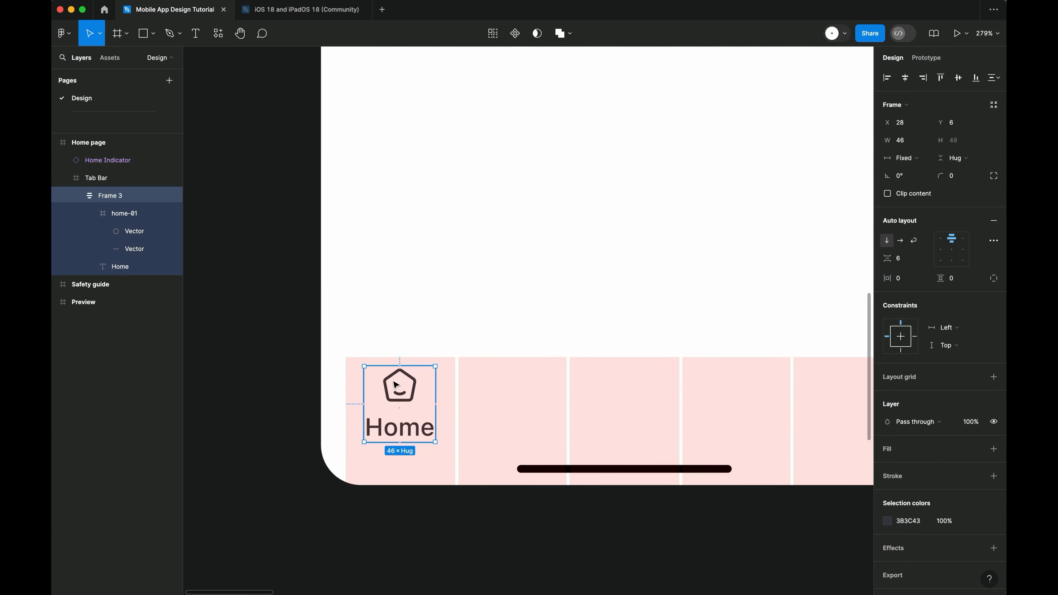
# Step: Draw a 70 × 22 grey rectangle directly above the first column as a guide for centring the Home item
pyautogui.press('r')
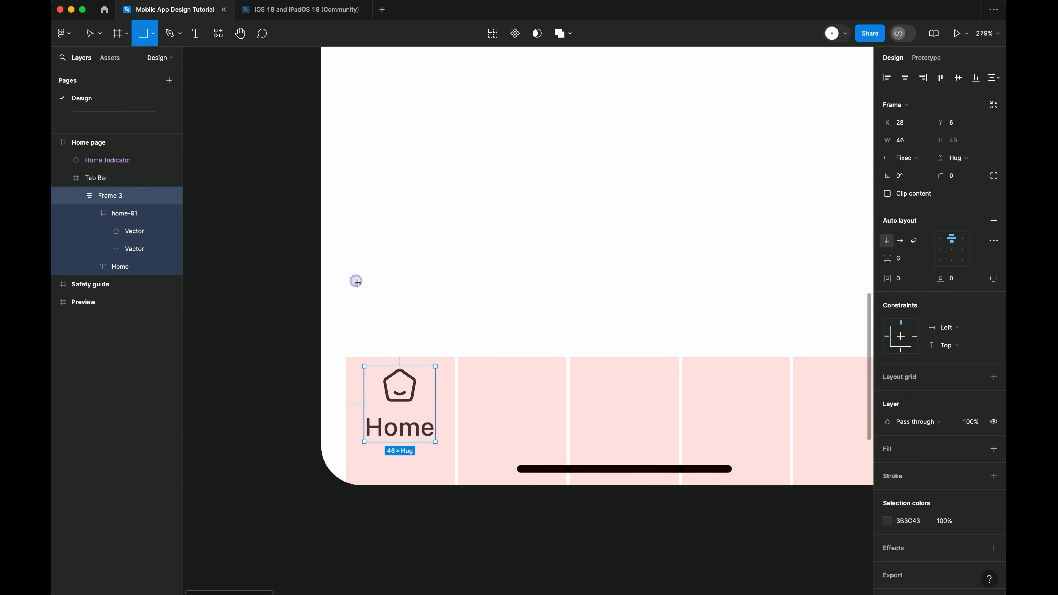
pyautogui.moveTo(357, 282)
pyautogui.mouseDown()
pyautogui.moveTo(442, 329)
pyautogui.moveTo(406, 346)
pyautogui.moveTo(454, 339)
pyautogui.mouseUp()
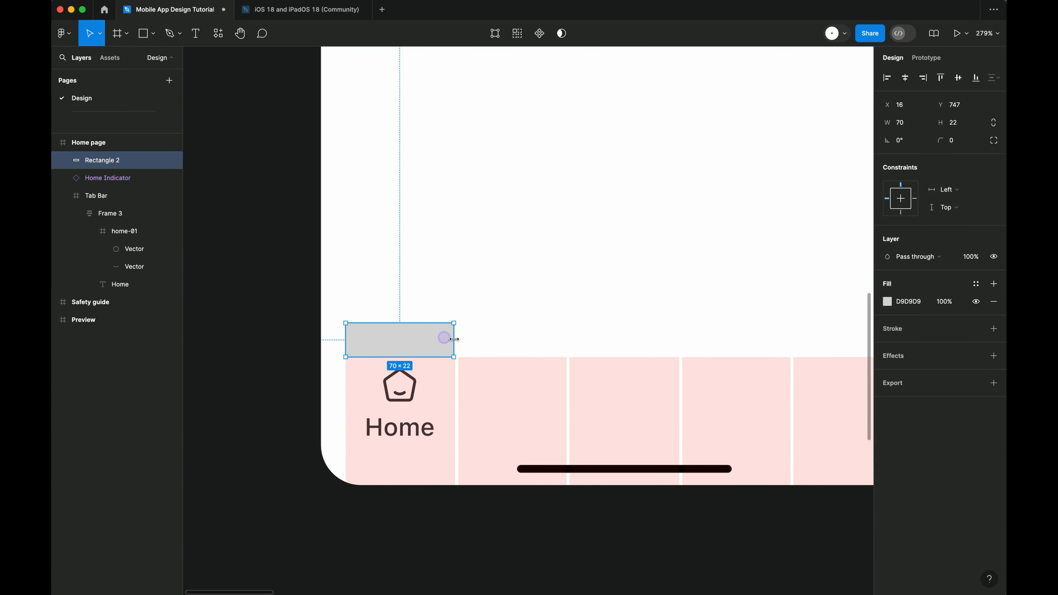
pyautogui.click(400, 412)
pyautogui.doubleClick(400, 413)
pyautogui.keyDown('shift'); pyautogui.click(400, 340); pyautogui.keyUp('shift')
pyautogui.press('Escape')
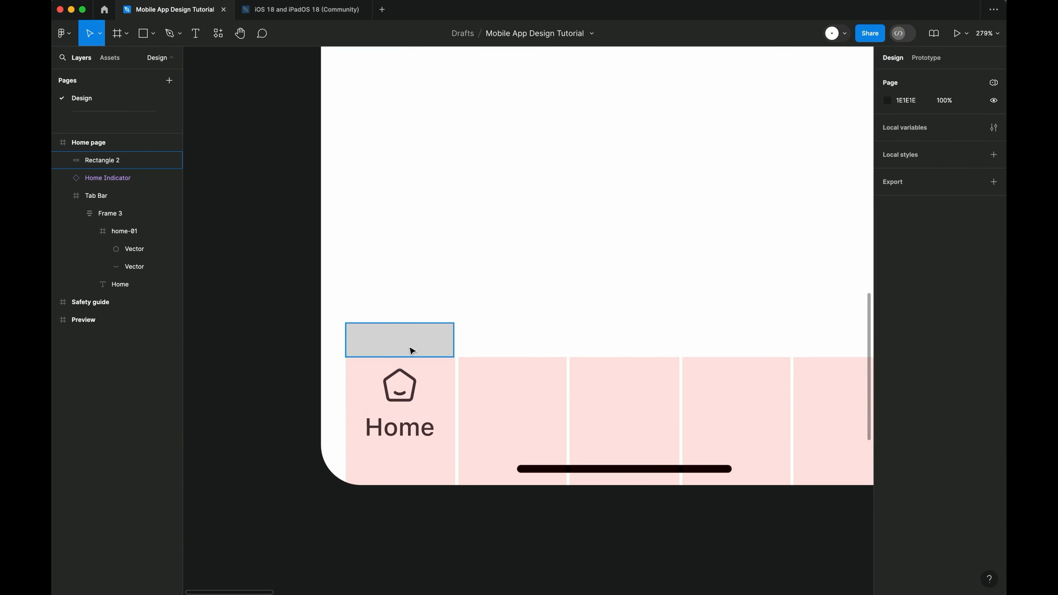
pyautogui.click(412, 350)
pyautogui.scroll(-5, 409, 344)
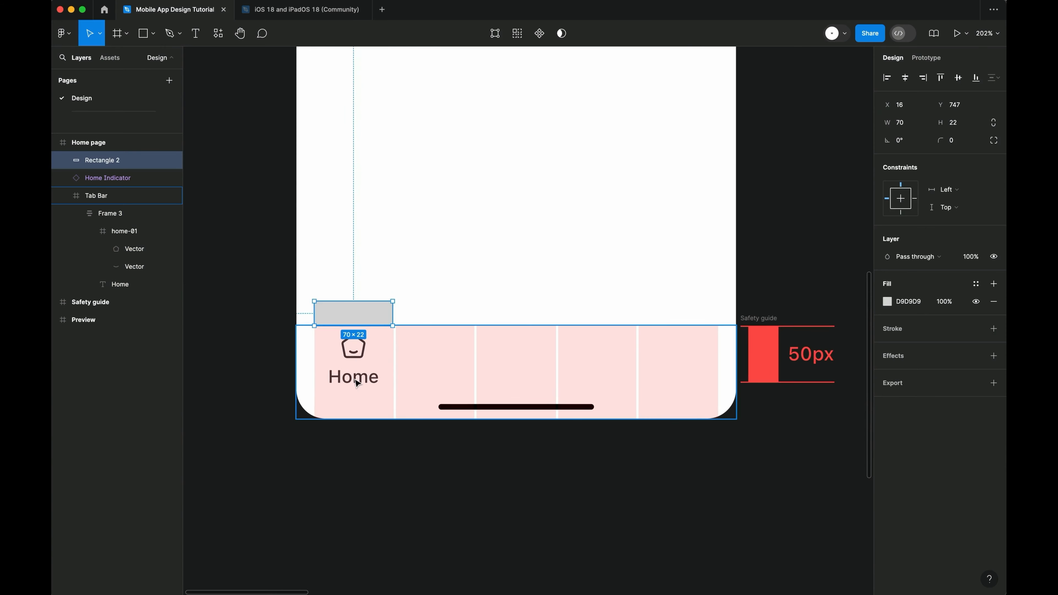
# Step: Show the rulers and guides on the canvas
pyautogui.doubleClick(357, 383)
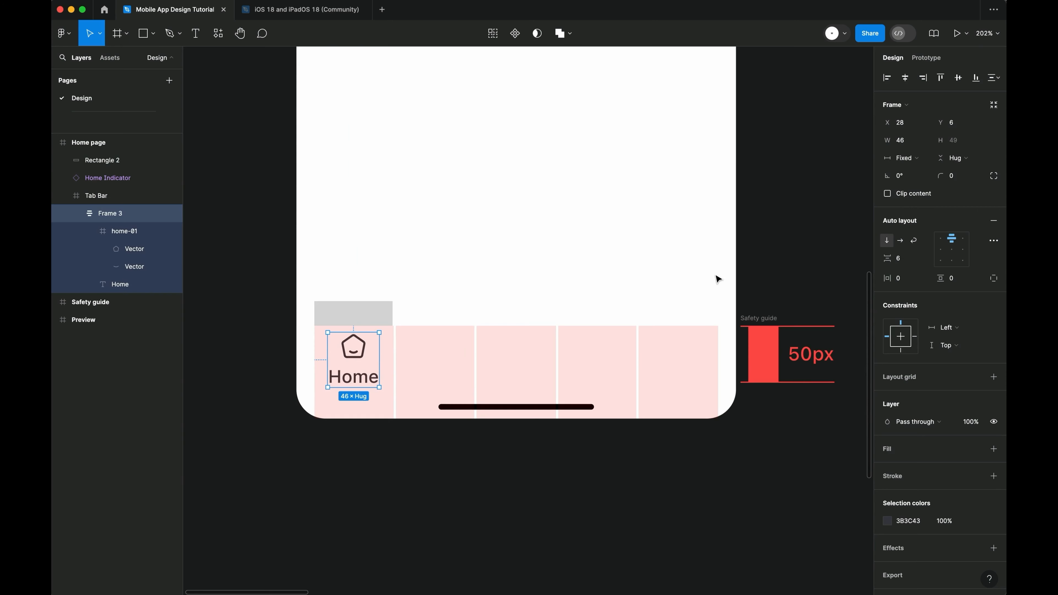
pyautogui.click(767, 232)
pyautogui.hotkey('shift', 'r')
pyautogui.moveTo(647, 56)
pyautogui.mouseDown()
pyautogui.moveTo(645, 313)
pyautogui.moveTo(654, 54)
pyautogui.mouseUp()
pyautogui.click(423, 343)
# Step: Set the Home item's auto layout spacing to 2 and nudge the item to Y 4 in the tab bar
pyautogui.doubleClick(363, 383)
pyautogui.scroll(3, 363, 383)
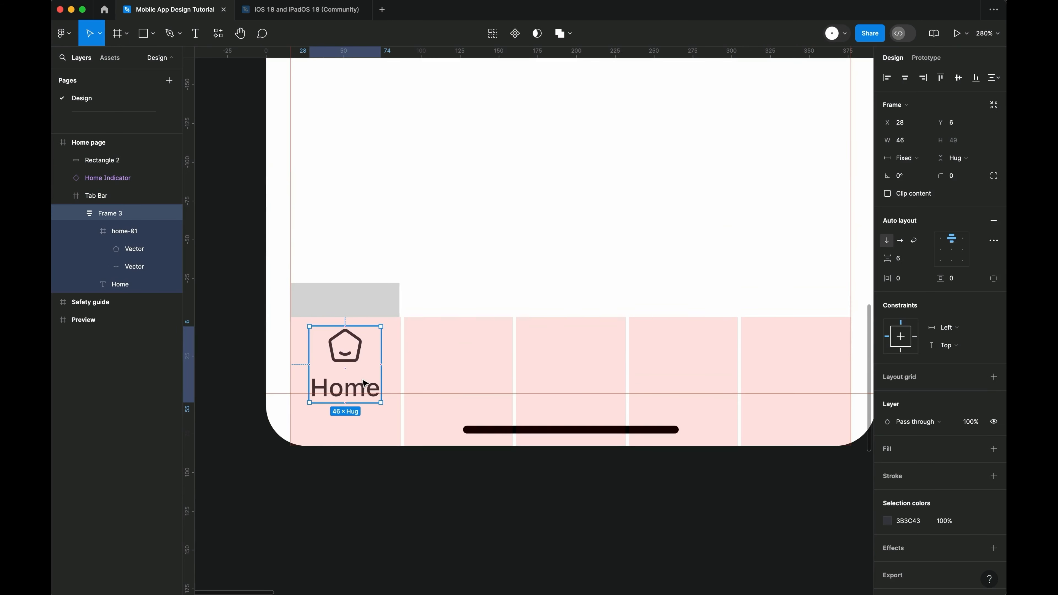
pyautogui.moveTo(887, 258); pyautogui.dragTo(875, 258)
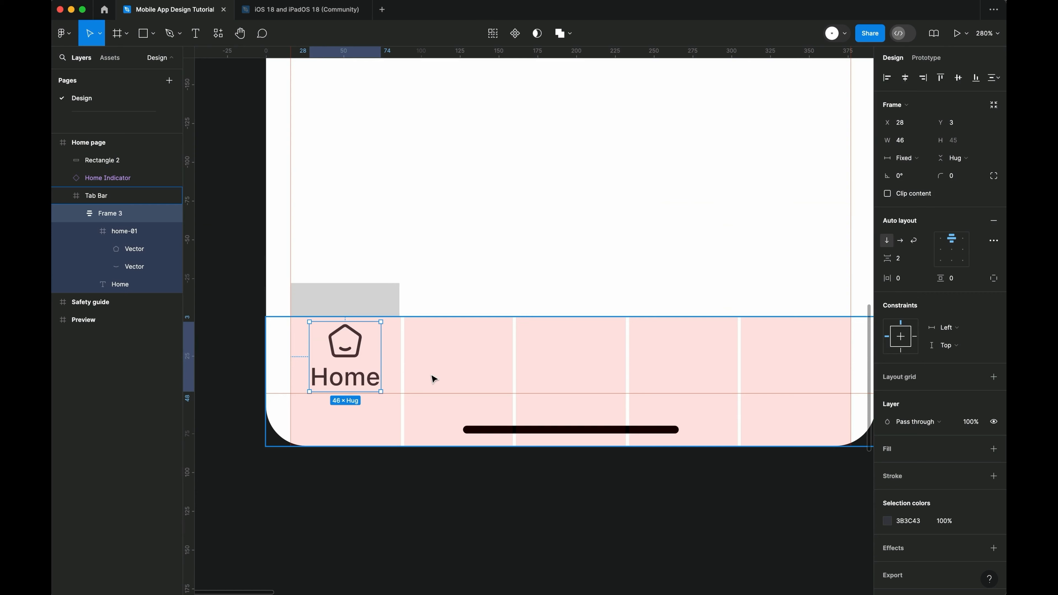
pyautogui.press('Down')
pyautogui.press('Down')
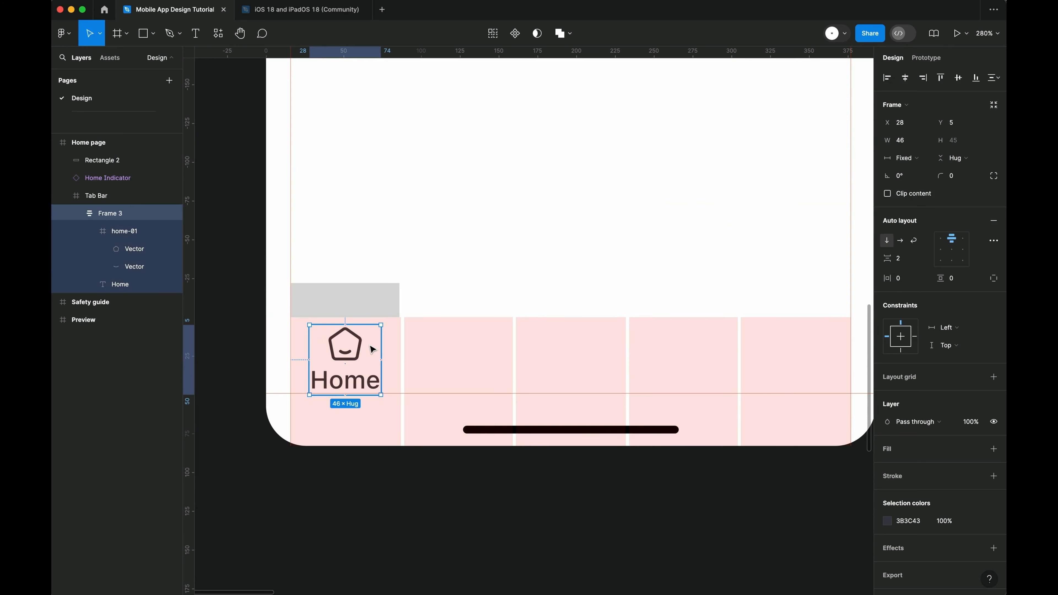
pyautogui.press('Up')
pyautogui.scroll(-3, 371, 348)
pyautogui.scroll(3, 382, 355)
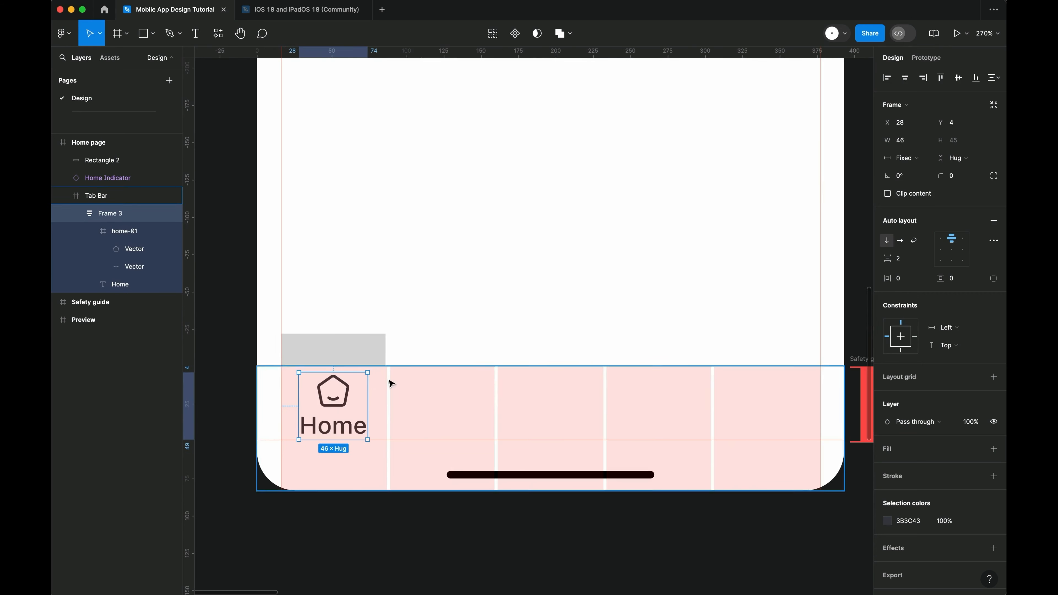
# Step: Duplicate the Home item four times across the tab bar, one copy for each remaining column
pyautogui.press('super+d')
pyautogui.press('super+d')
pyautogui.press('super+d')
pyautogui.press('super+d')
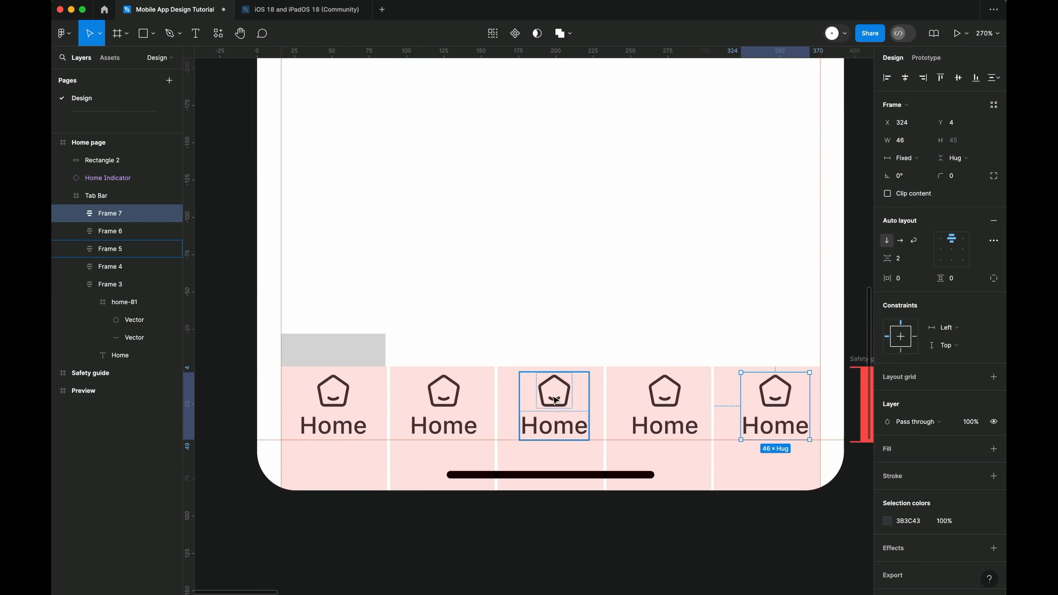
# Step: Centre each duplicated Home item on its column using the grey rectangle as reference, and delete the rectangle
pyautogui.moveTo(362, 352); pyautogui.dragTo(473, 358)
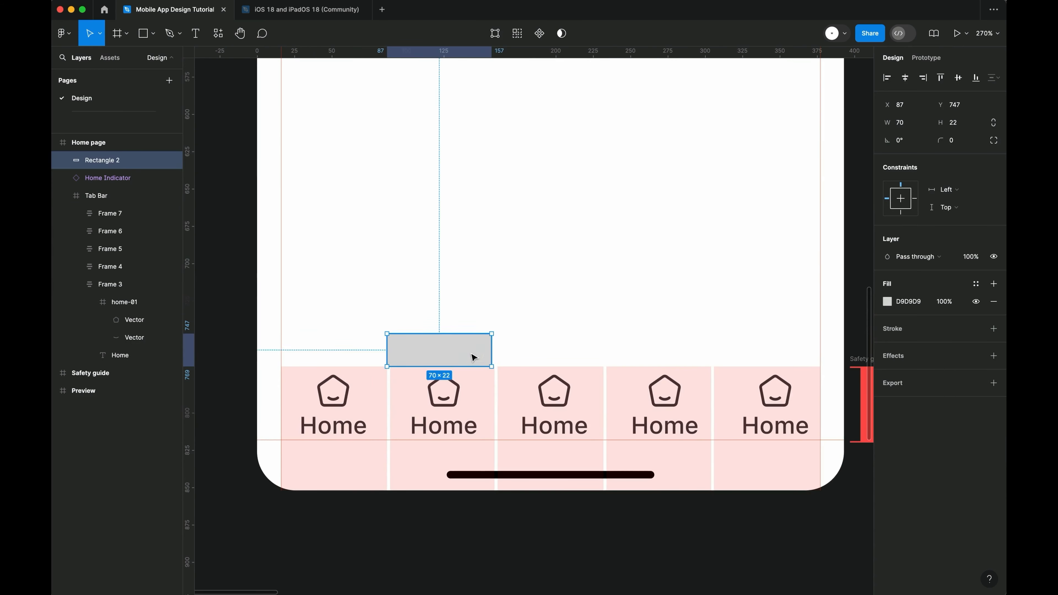
pyautogui.keyDown('shift'); pyautogui.click(550, 400); pyautogui.keyUp('shift')
pyautogui.click(905, 77)
pyautogui.click(557, 350)
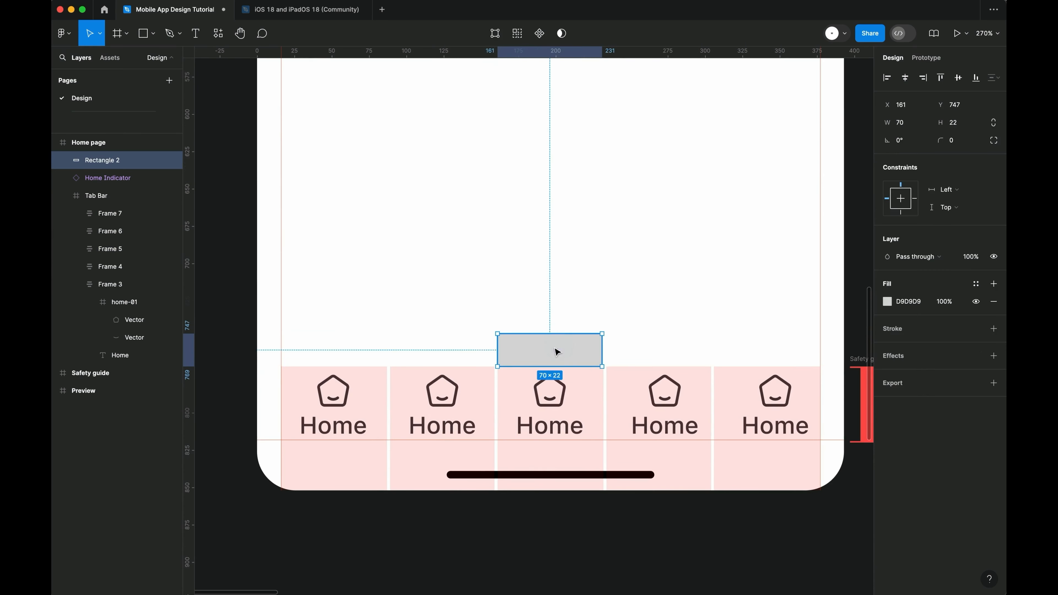
pyautogui.moveTo(558, 350); pyautogui.dragTo(765, 354)
pyautogui.press('Delete')
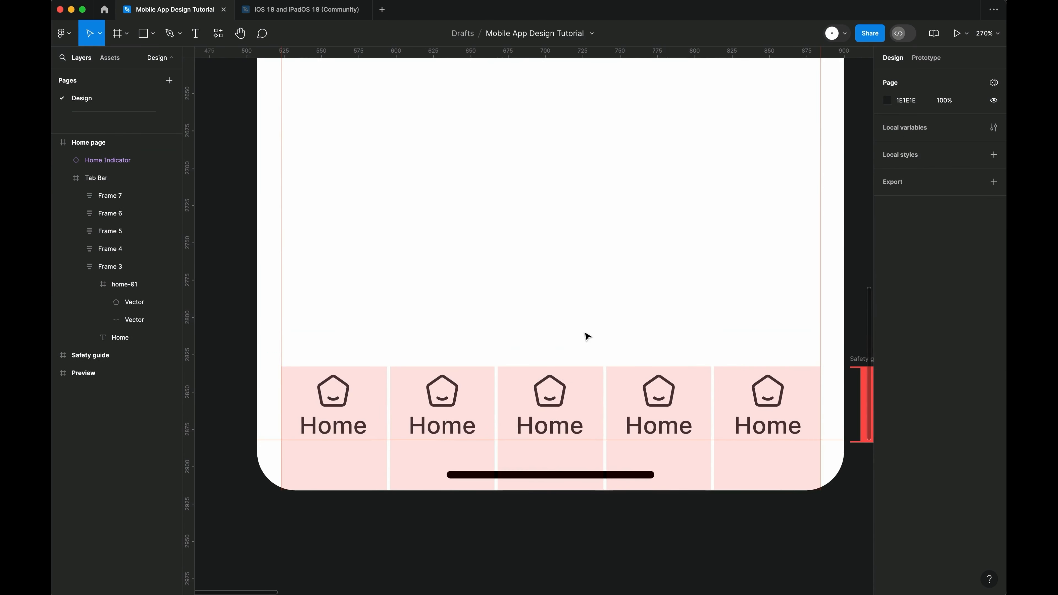
# Step: Set the font size of the first Home label to 15
pyautogui.scroll(-5, 589, 336)
pyautogui.hscroll(3, 541, 359)
pyautogui.scroll(3, 389, 445)
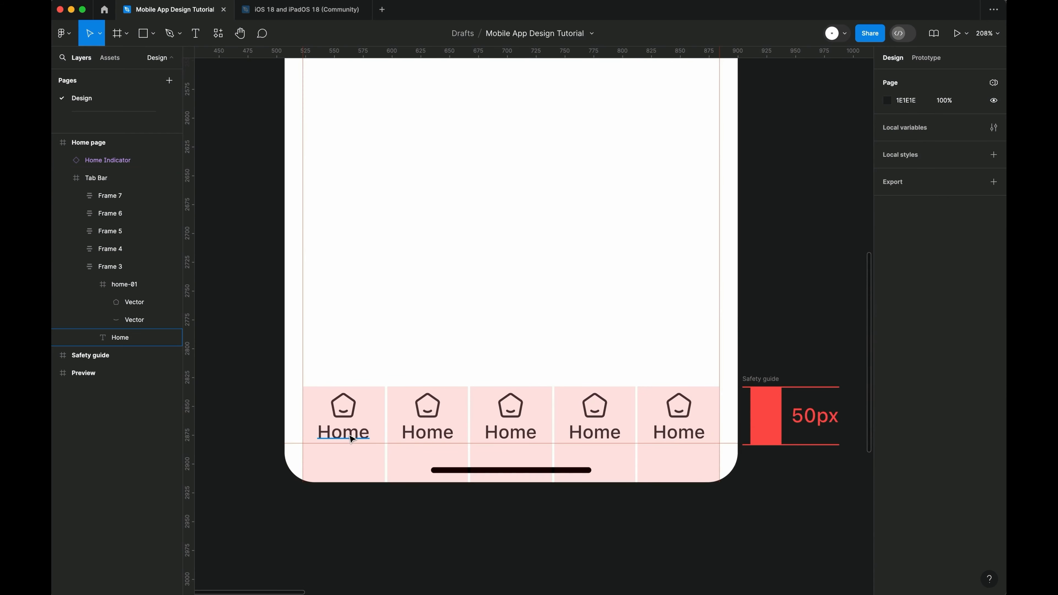
pyautogui.click(352, 438)
pyautogui.click(958, 266)
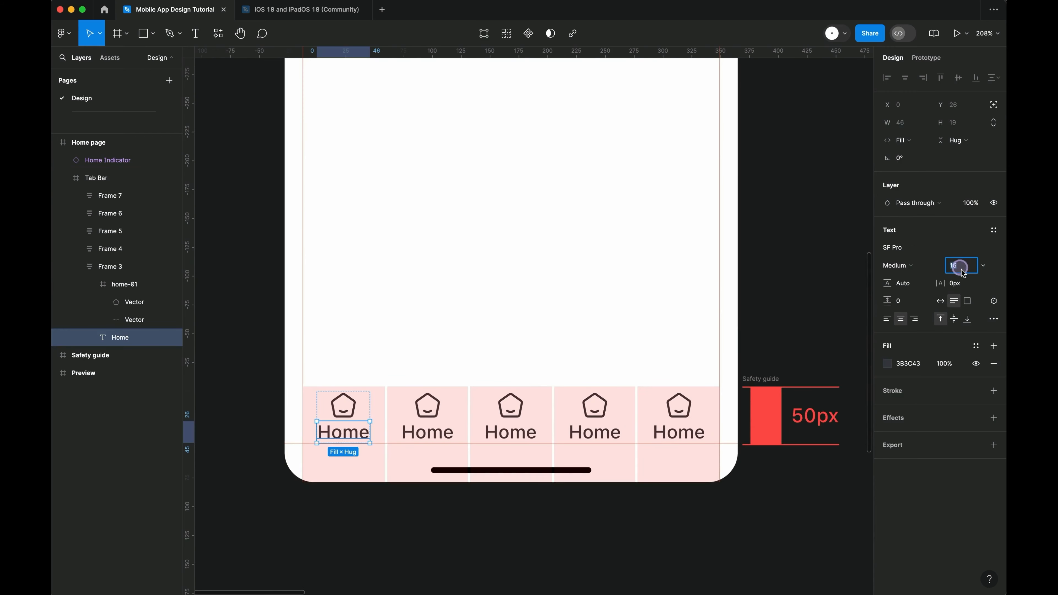
pyautogui.write('15')
pyautogui.press('Return')
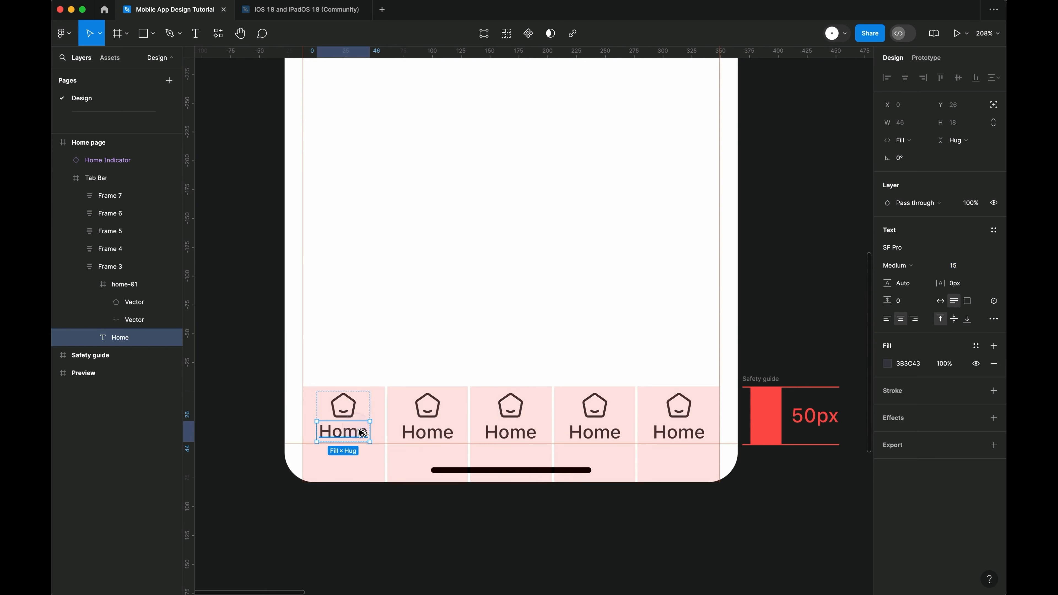
# Step: Paste the first label's text properties onto the Home labels of the other four tab bar items
pyautogui.click(442, 434)
pyautogui.keyDown('super'); pyautogui.click(511, 433); pyautogui.keyUp('super')
pyautogui.press('alt+super+v')
pyautogui.keyDown('super'); pyautogui.click(595, 434); pyautogui.keyUp('super')
pyautogui.press('alt+super+v')
pyautogui.keyDown('super'); pyautogui.click(680, 435); pyautogui.keyUp('super')
pyautogui.press('alt+super+v')
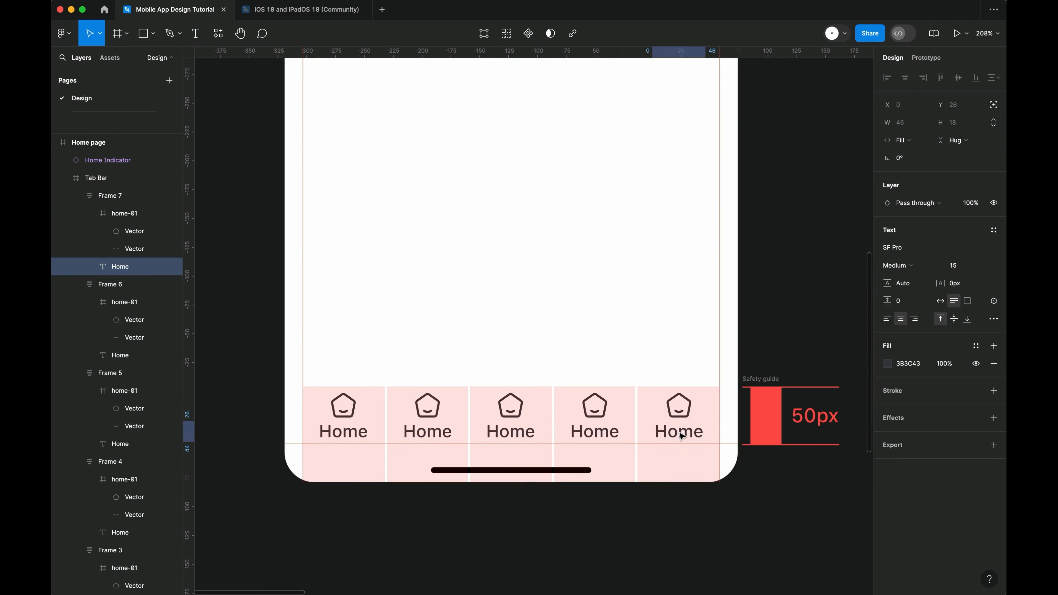
pyautogui.press('Escape')
# Step: Launch the Hugeicons Pro - Icon Library plugin for replacing the second tab bar item's icon
pyautogui.keyDown('super'); pyautogui.click(429, 413); pyautogui.keyUp('super')
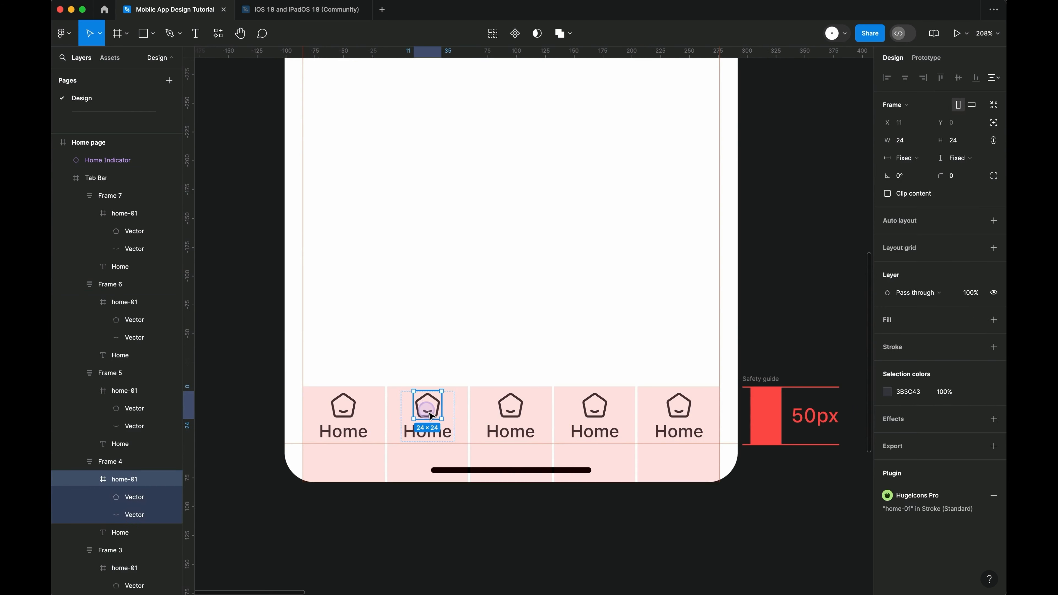
pyautogui.press('super+slash')
pyautogui.write('huge')
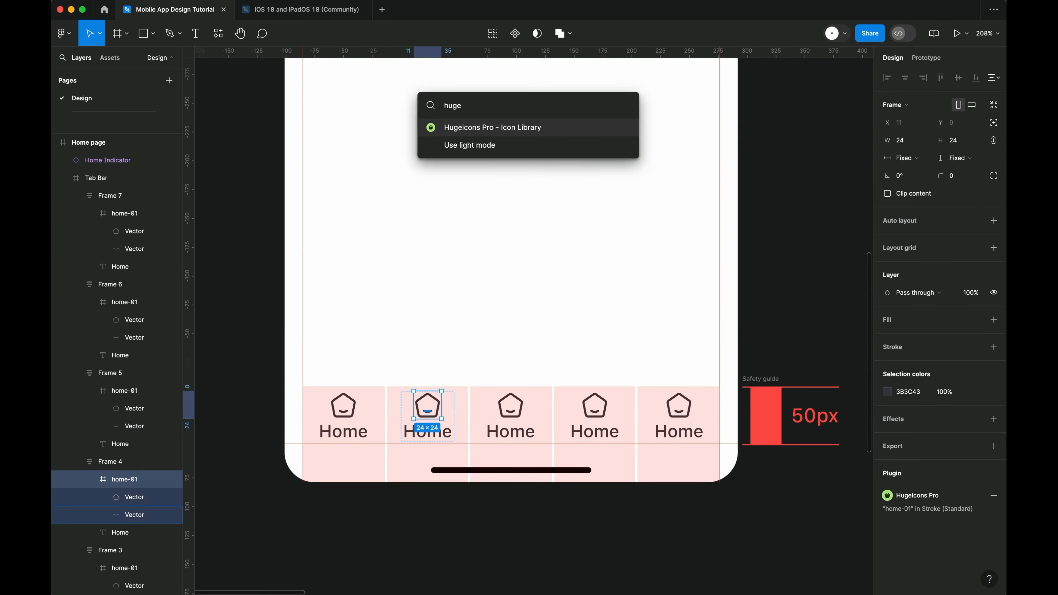
pyautogui.press('Return')
pyautogui.hscroll(3, 521, 288)
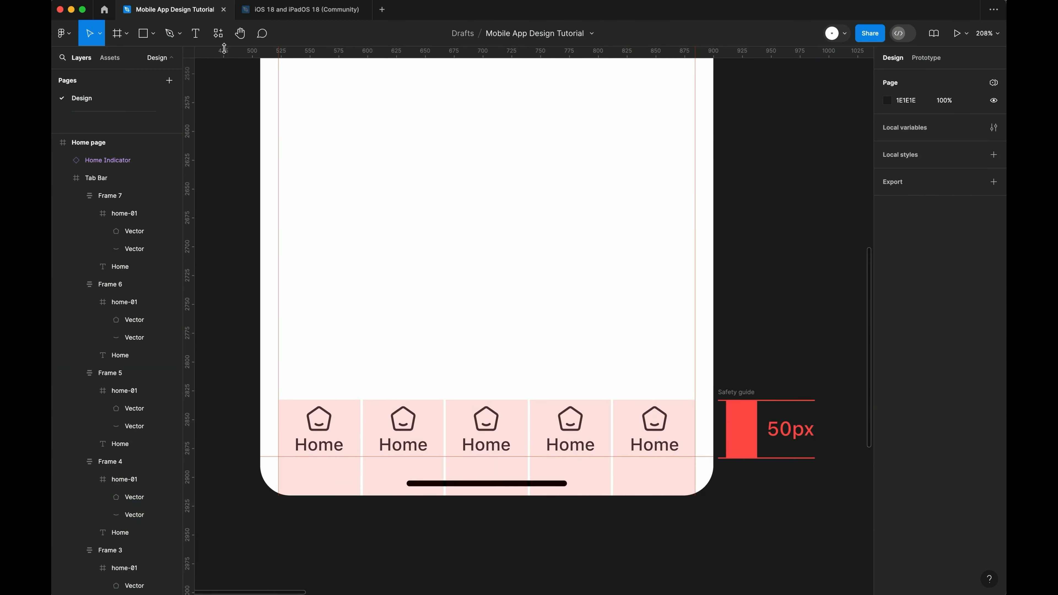
pyautogui.click(219, 33)
pyautogui.click(246, 137)
pyautogui.scroll(-2, 471, 332)
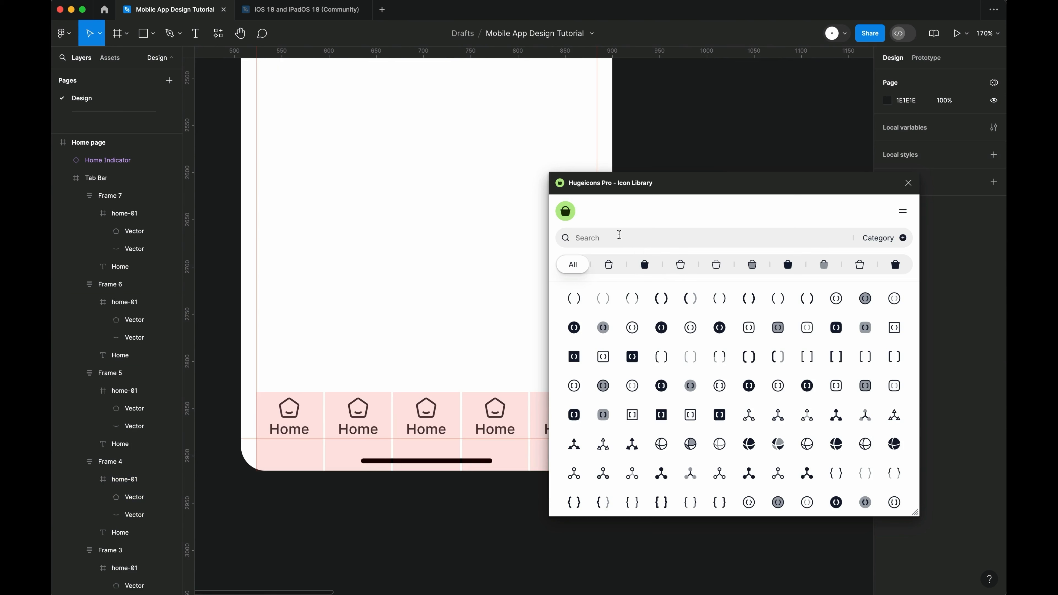
# Step: Search the icon library for "searc" in the Stroke (Standard) variant and swap the second item's icon to search-01
pyautogui.write('searc')
pyautogui.click(609, 264)
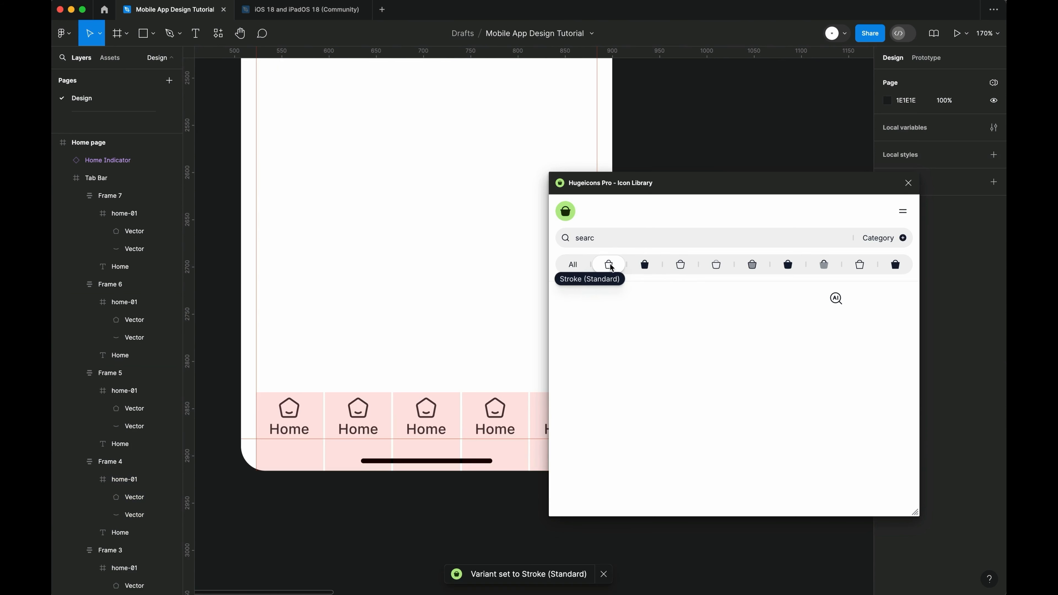
pyautogui.click(358, 407)
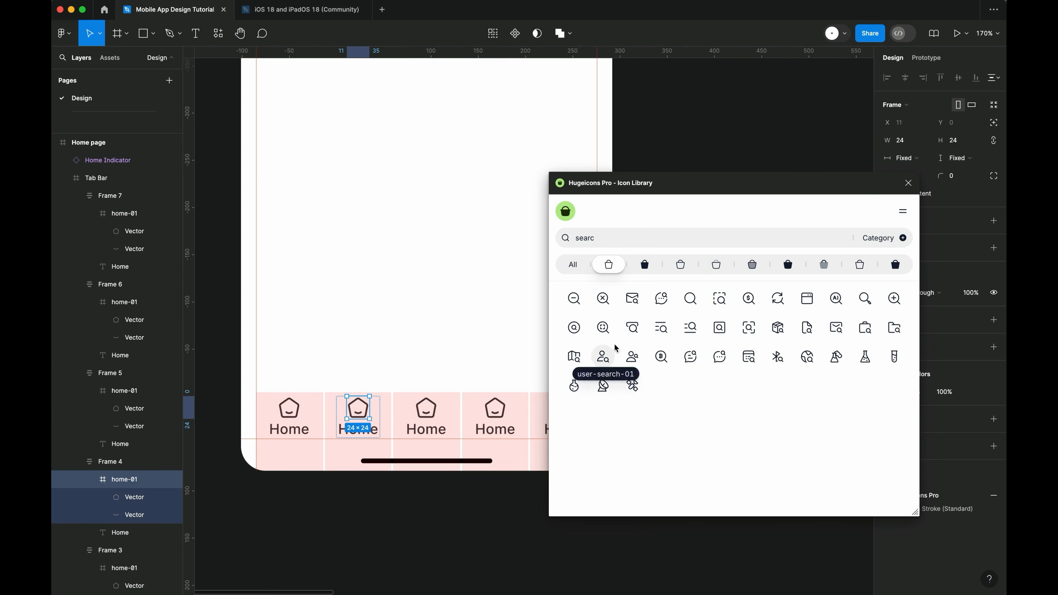
pyautogui.click(691, 299)
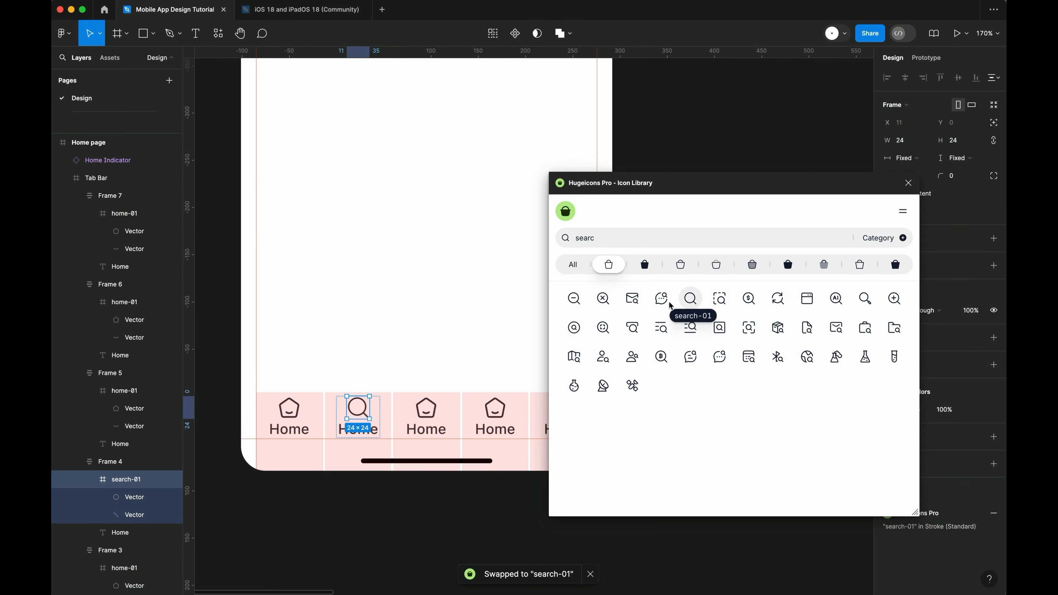
pyautogui.click(574, 328)
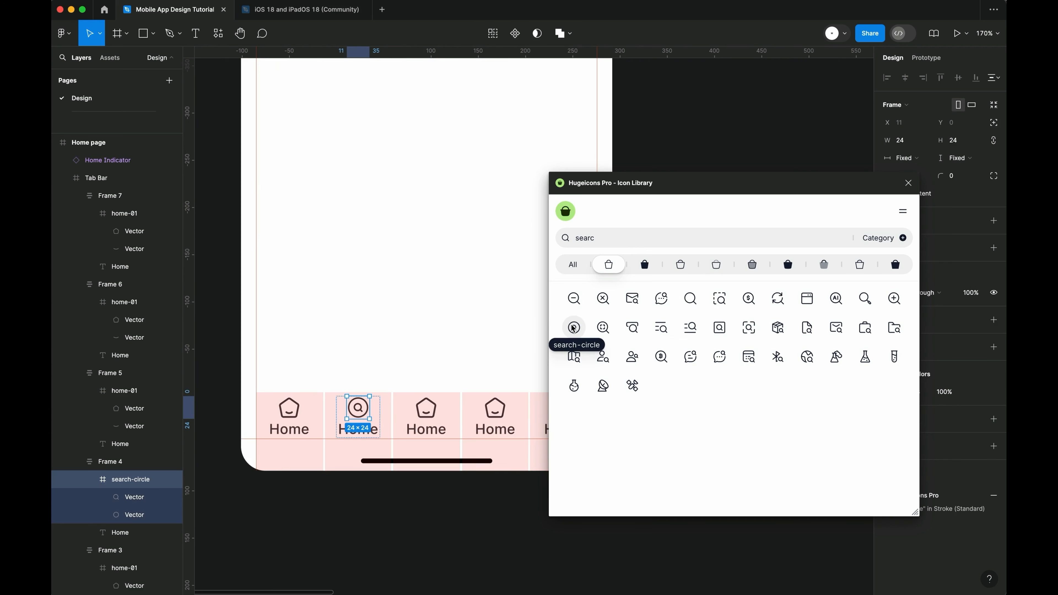
pyautogui.click(860, 303)
pyautogui.click(691, 300)
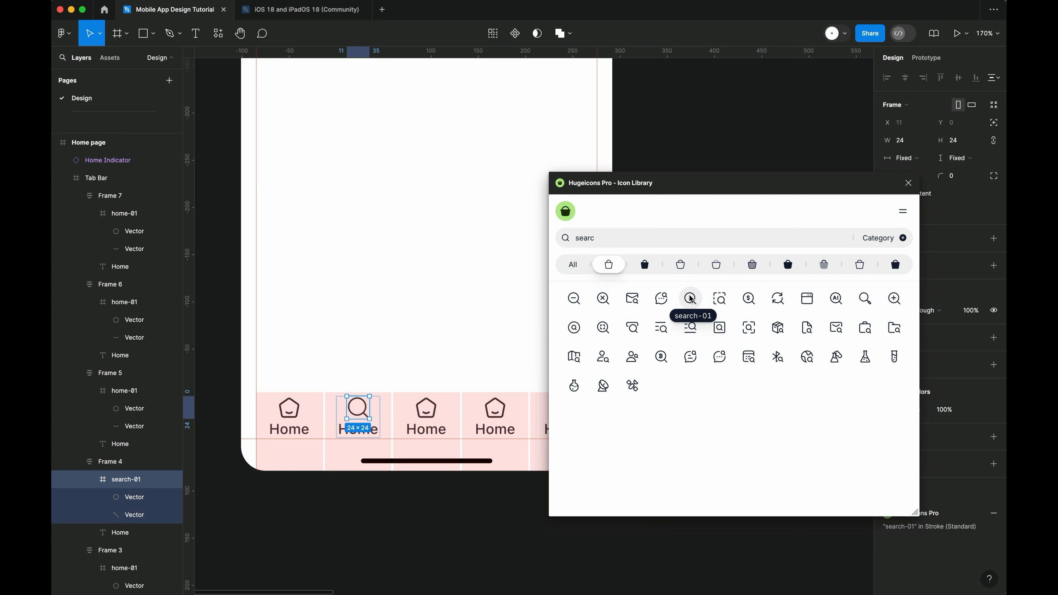
# Step: Change the second item's label to Search and the third item's label to Cart
pyautogui.hscroll(2, 375, 292)
pyautogui.doubleClick(339, 429)
pyautogui.write('Sear')
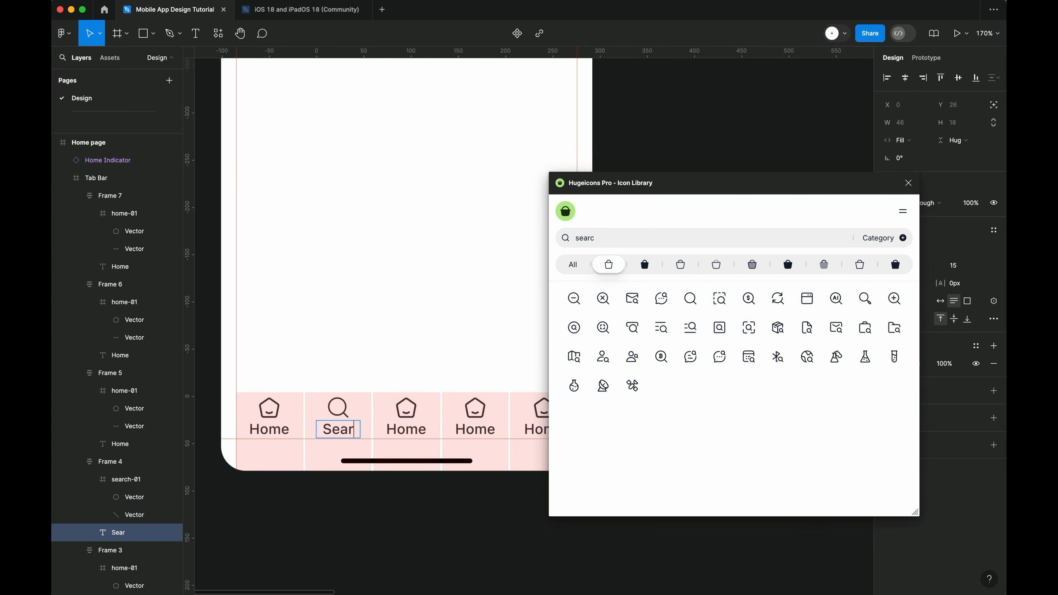
pyautogui.write('ch')
pyautogui.doubleClick(406, 430)
pyautogui.write('C')
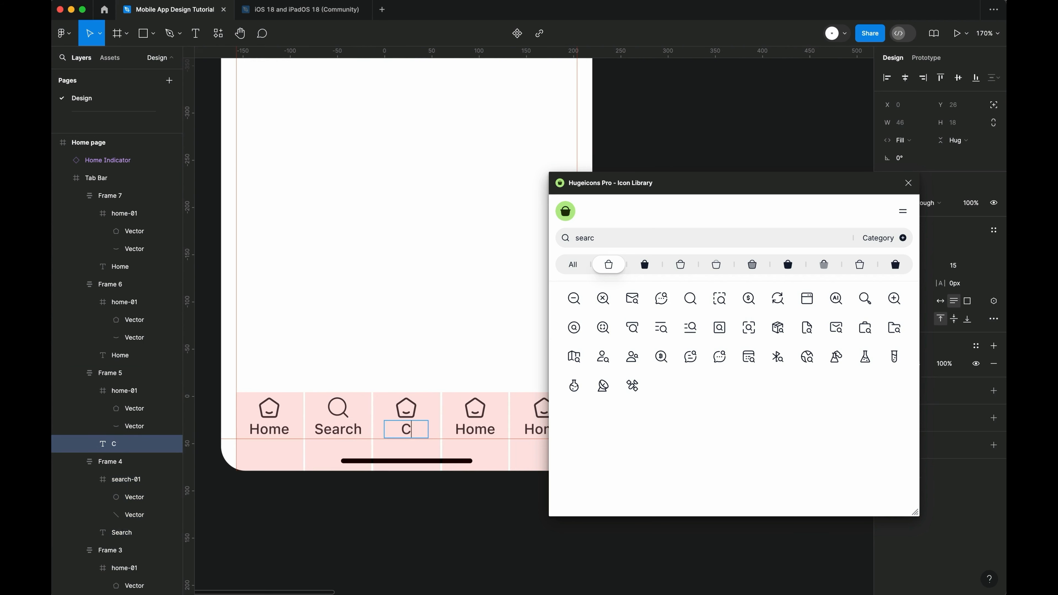
pyautogui.press('Escape')
# Step: Change the fourth item's label to Orders and the fifth item's label to Me
pyautogui.hscroll(3, 407, 421)
pyautogui.doubleClick(407, 421)
pyautogui.write('Orders')
pyautogui.press('Escape')
pyautogui.doubleClick(478, 415)
pyautogui.write('Profile')
pyautogui.press('BackSpace')
pyautogui.press('BackSpace')
pyautogui.press('BackSpace')
pyautogui.press('BackSpace')
pyautogui.press('BackSpace')
pyautogui.press('BackSpace')
pyautogui.press('BackSpace')
pyautogui.write('Me')
pyautogui.press('Escape')
# Step: Search the icon library for "cart", try the cart icons, and swap the Cart item's icon to shopping-basket-01
pyautogui.hscroll(-2, 396, 403)
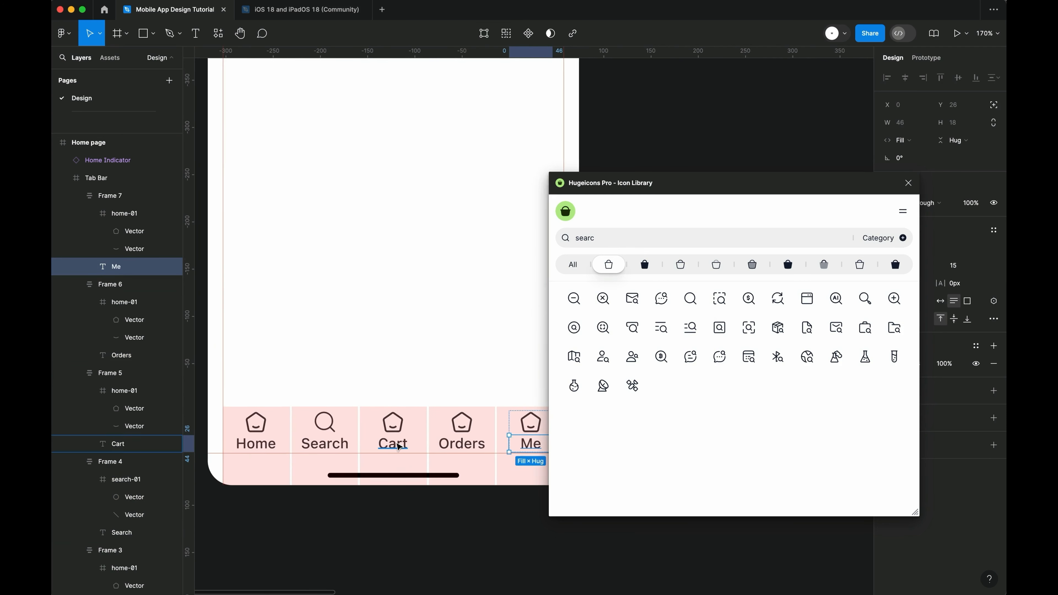
pyautogui.click(393, 422)
pyautogui.tripleClick(625, 240)
pyautogui.write('cart')
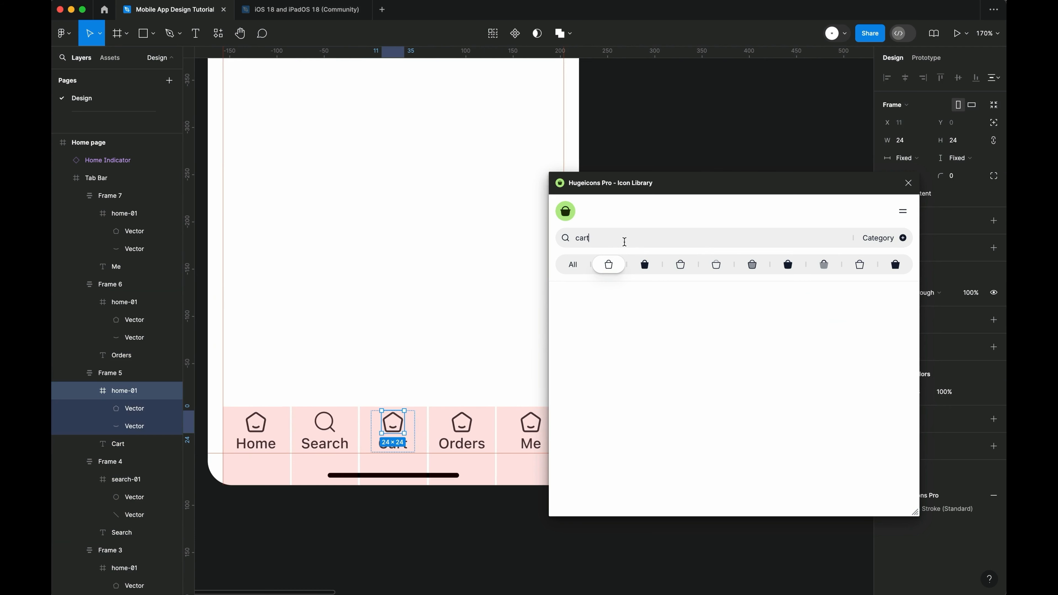
pyautogui.click(753, 306)
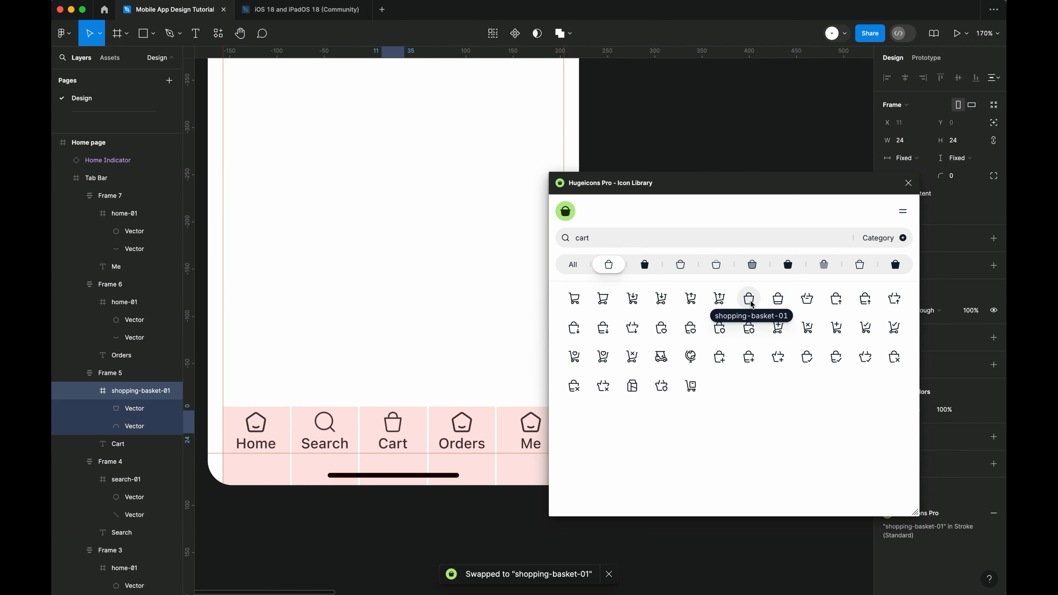
pyautogui.click(581, 302)
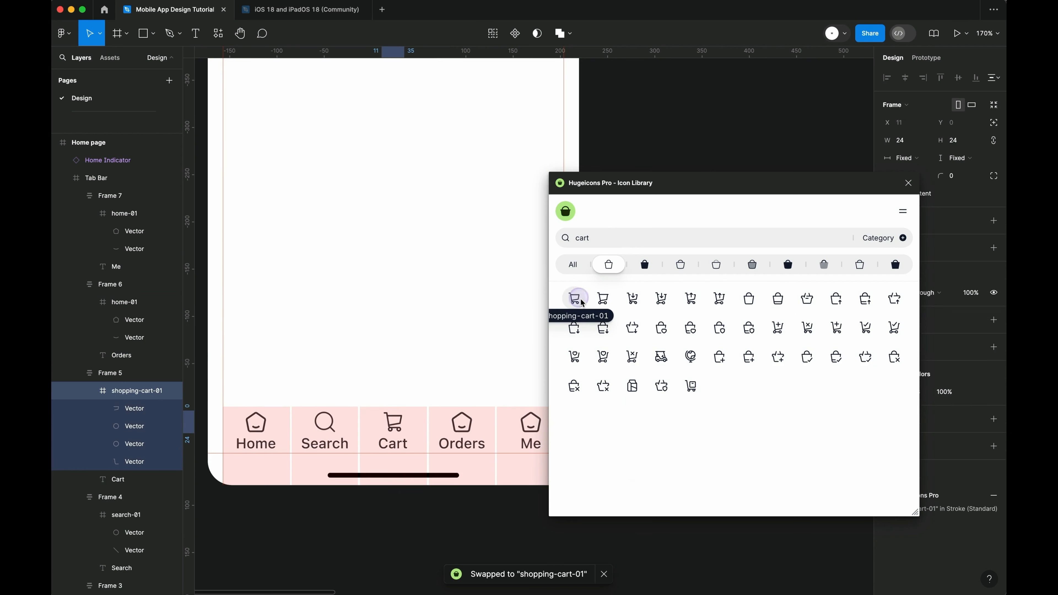
pyautogui.click(603, 329)
pyautogui.click(606, 300)
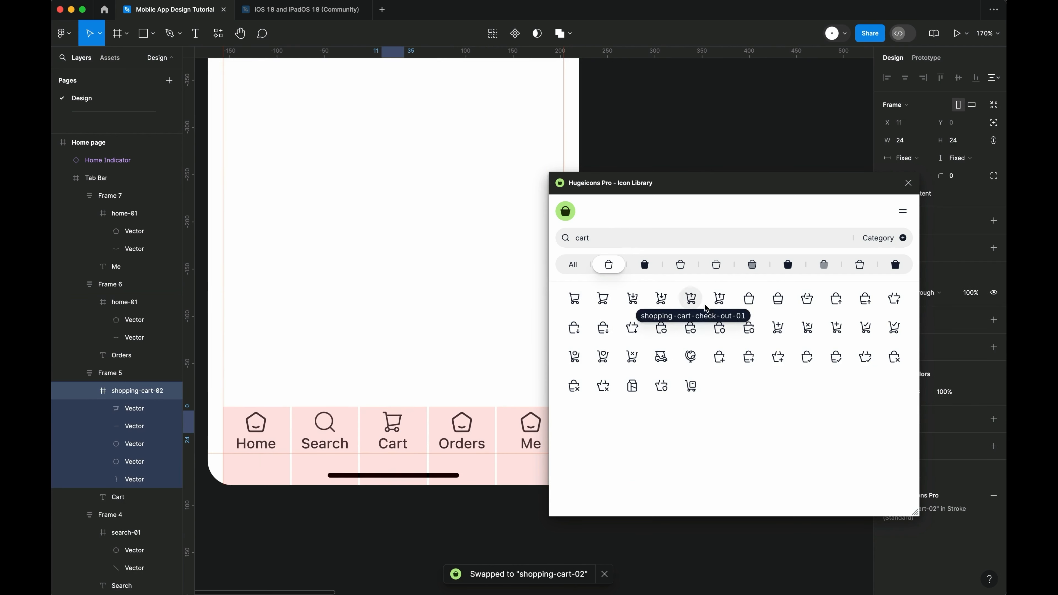
pyautogui.click(750, 302)
# Step: Search the icon library for "list" and "bill", and swap the Orders item's icon to invoice-01
pyautogui.click(461, 423)
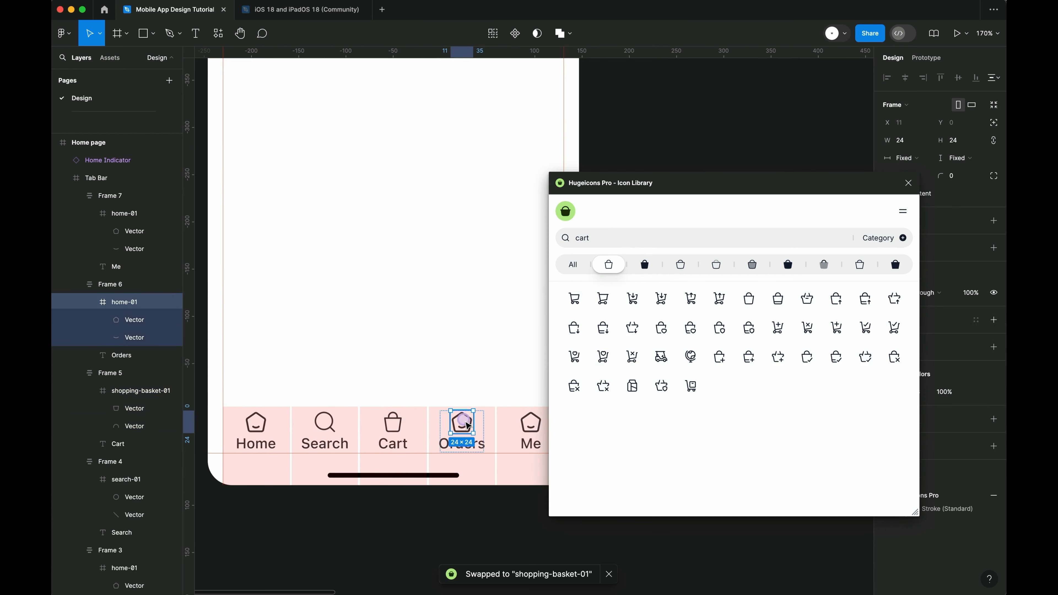
pyautogui.write('lis')
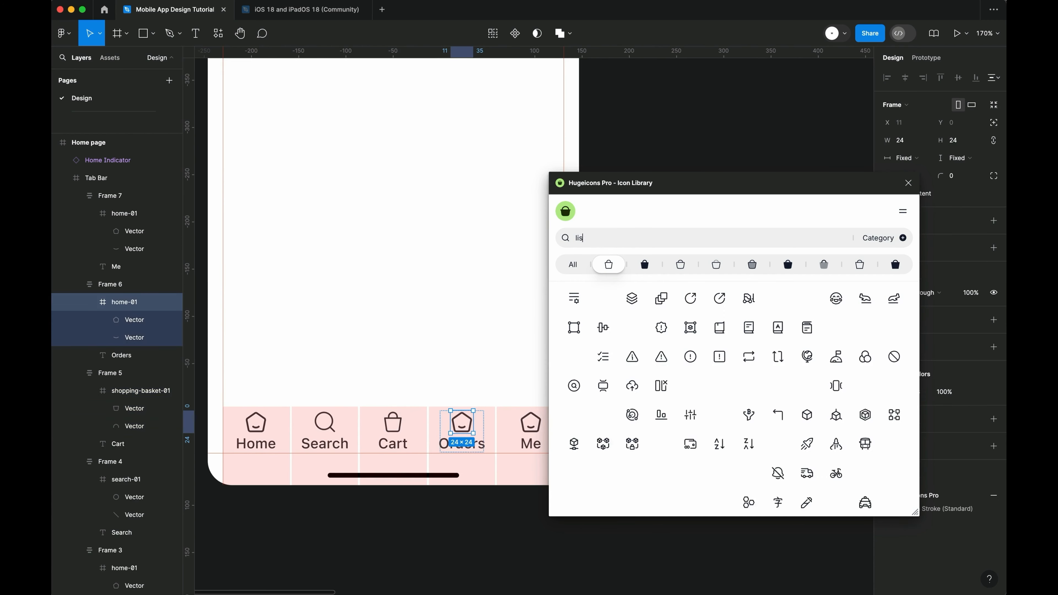
pyautogui.write('tbill')
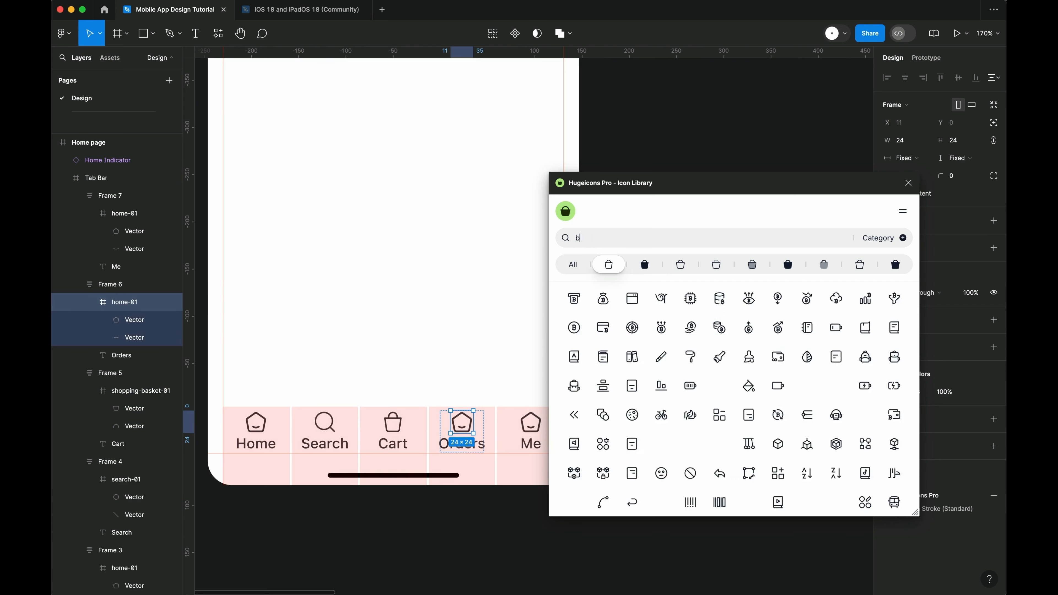
pyautogui.click(662, 298)
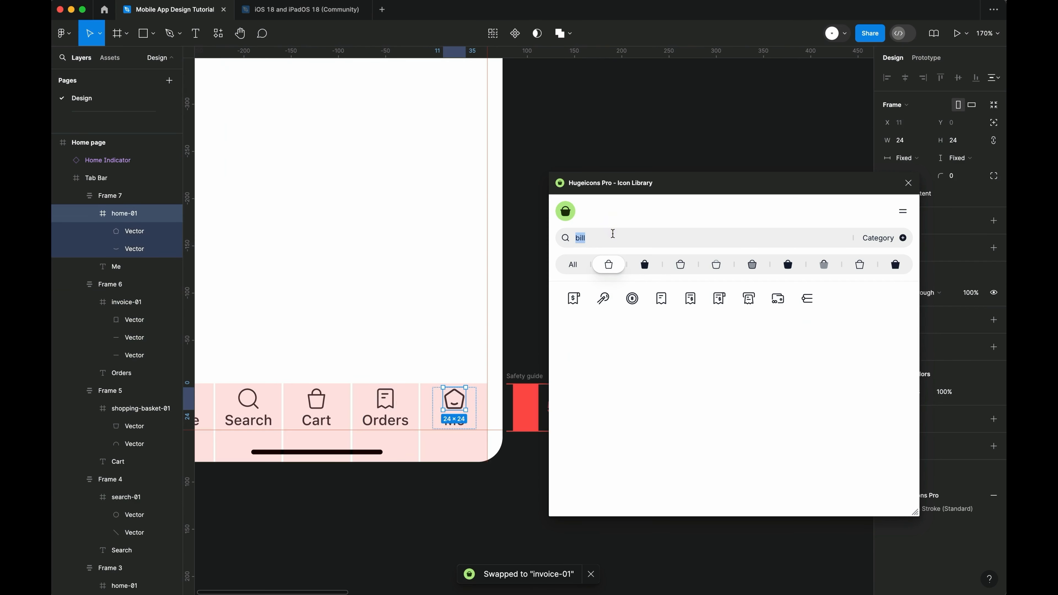
# Step: Search the icon library for "user", swap the Me item's icon to user-circle, and close the library
pyautogui.write('user')
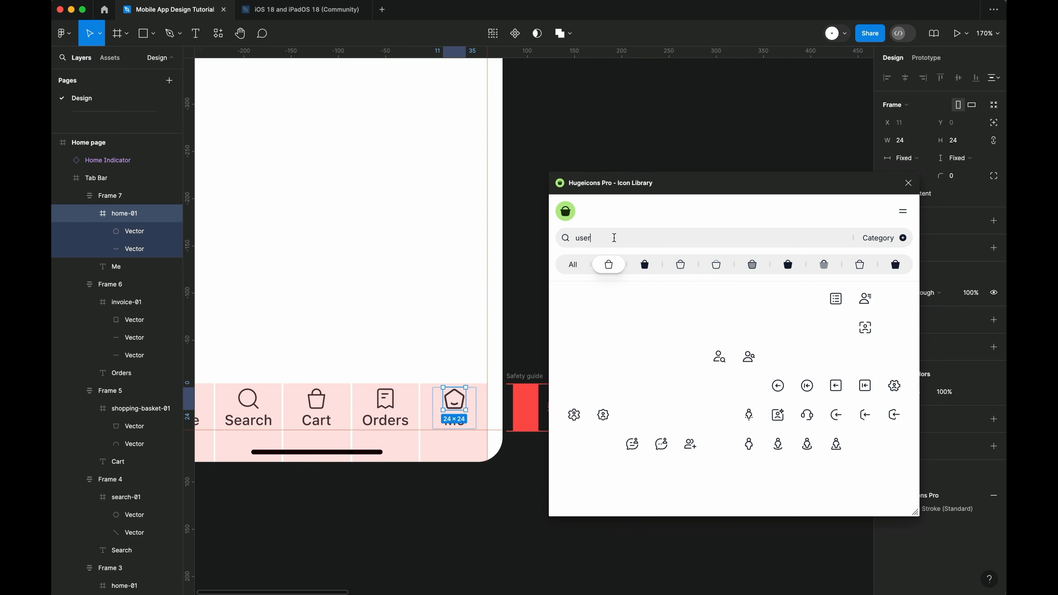
pyautogui.click(807, 299)
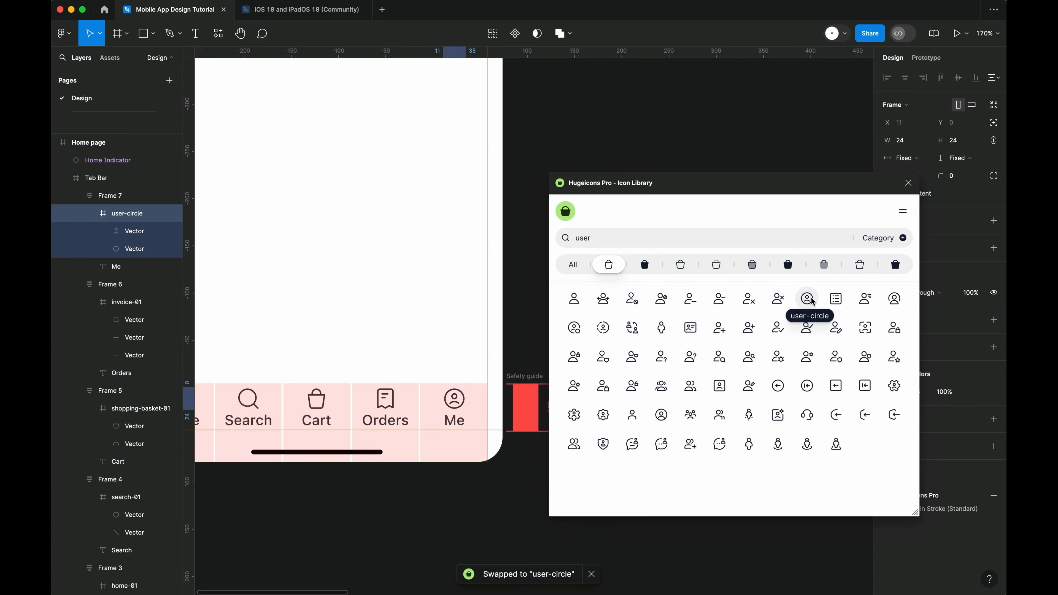
pyautogui.click(909, 183)
pyautogui.click(629, 241)
pyautogui.hscroll(-6, 629, 240)
pyautogui.scroll(2, 629, 241)
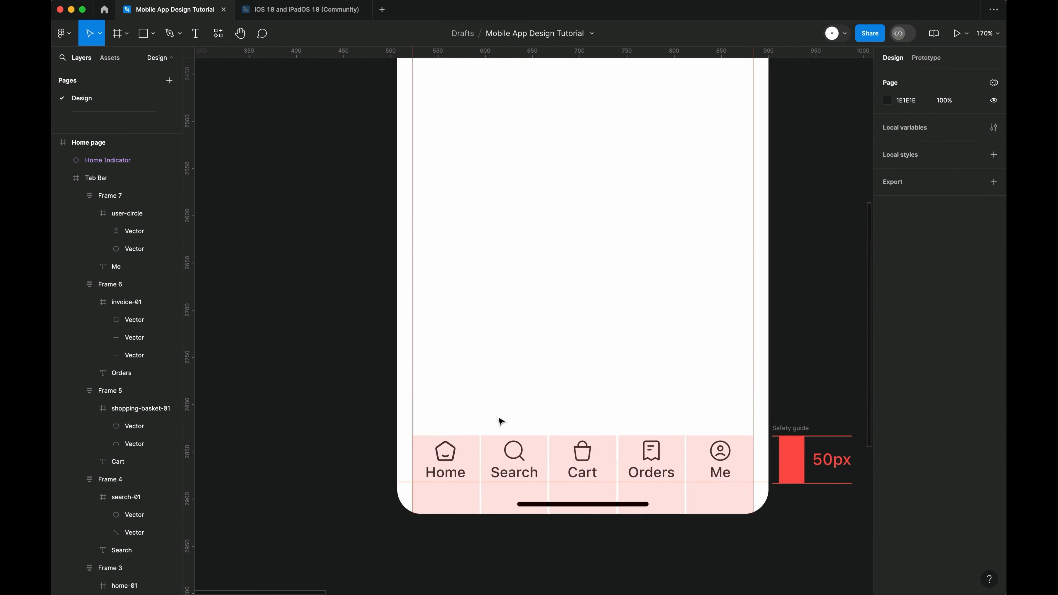
# Step: Hide the Tab Bar frame's five-column layout grid and the canvas rulers
pyautogui.doubleClick(466, 462)
pyautogui.press('Escape')
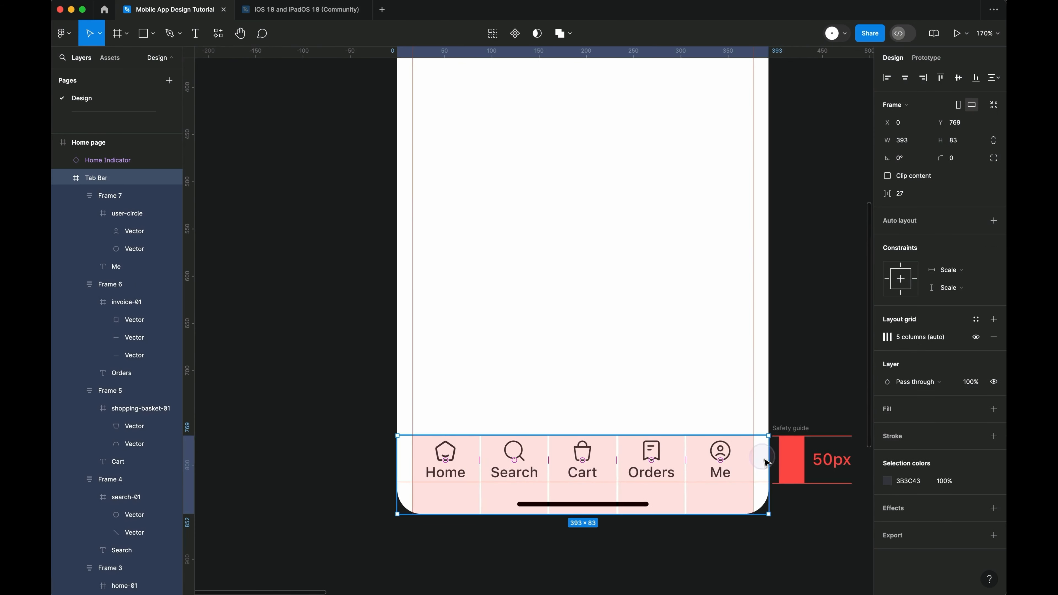
pyautogui.click(975, 339)
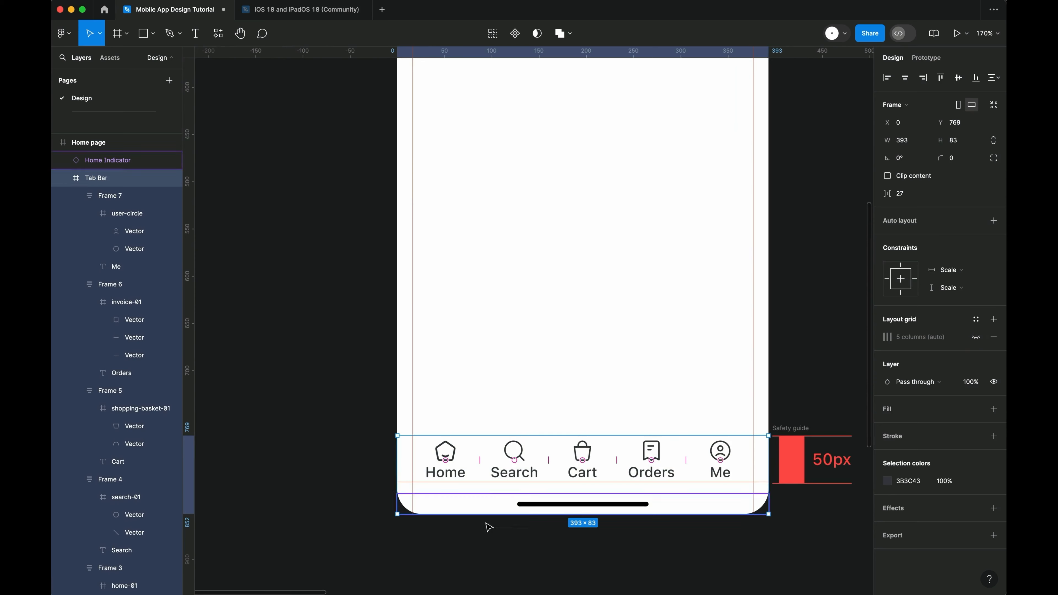
pyautogui.click(484, 533)
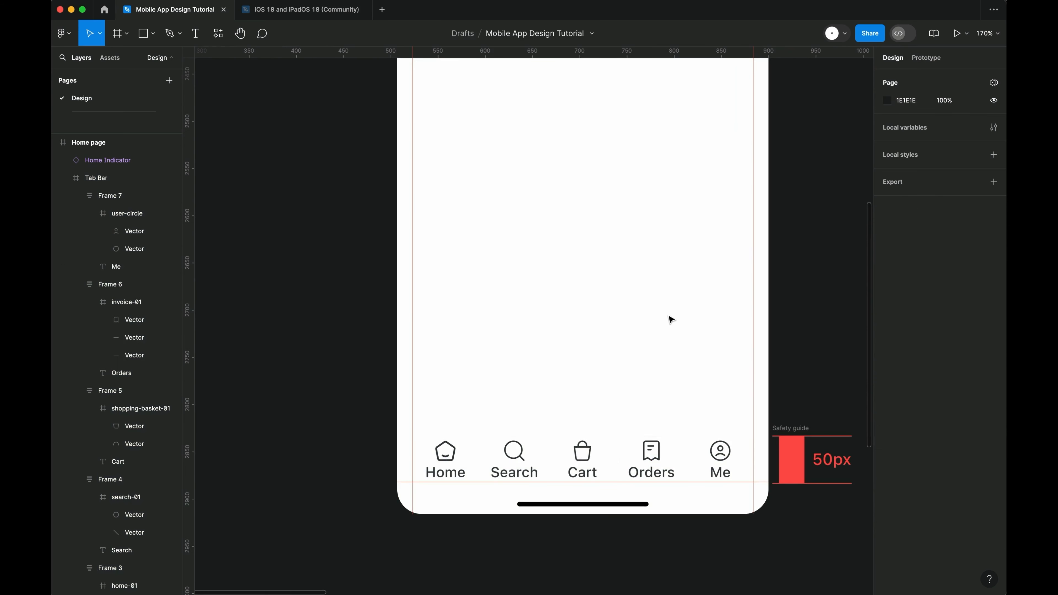
pyautogui.hotkey('shift', 'r')
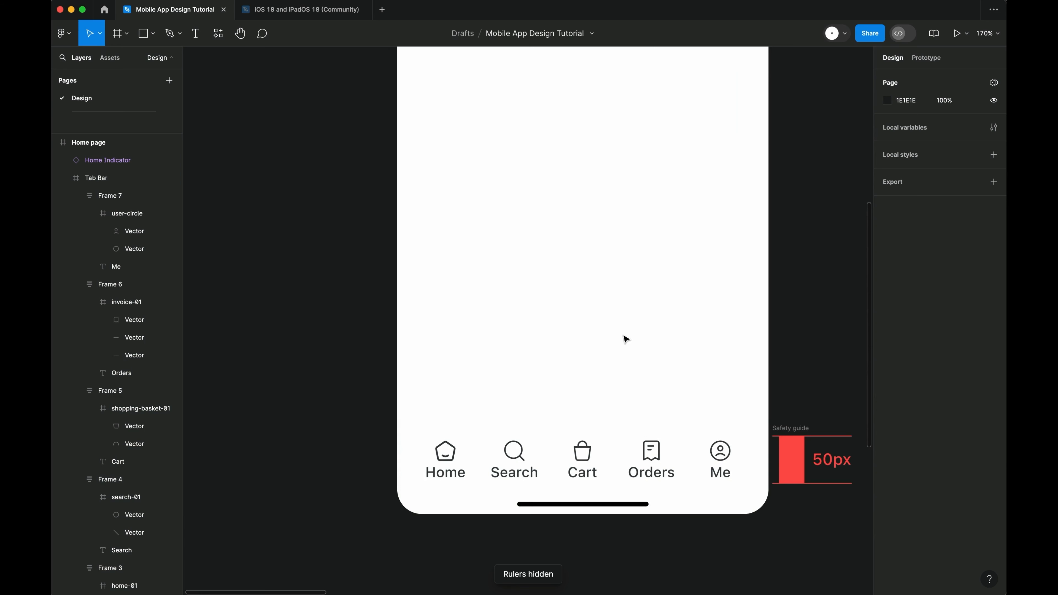
# Step: Set the stroke weight of the tab bar icons to 1.8
pyautogui.hscroll(2, 520, 466)
pyautogui.scroll(-1, 520, 467)
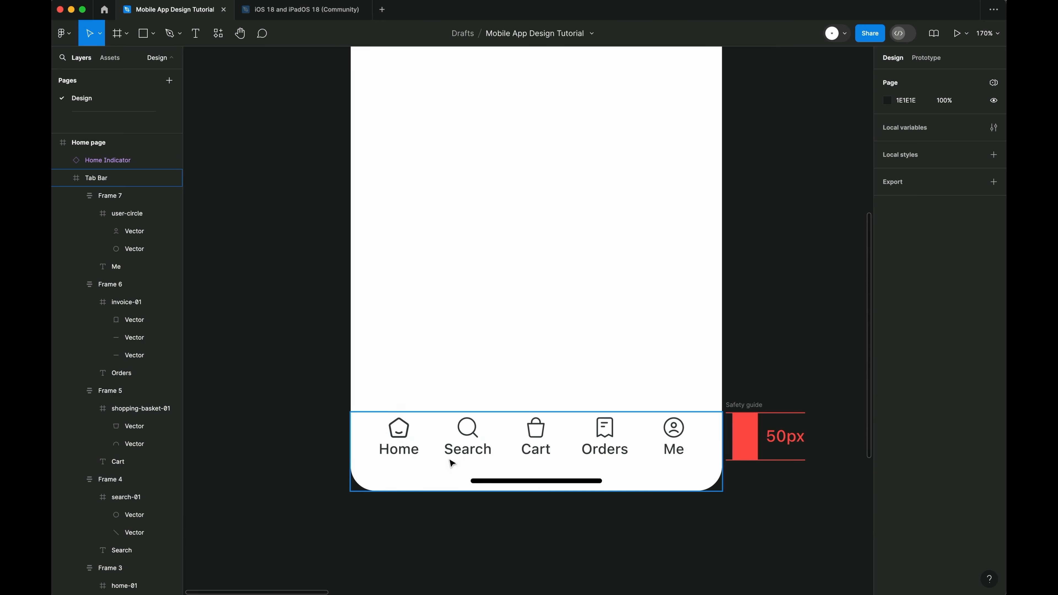
pyautogui.keyDown('super'); pyautogui.click(408, 432); pyautogui.keyUp('super')
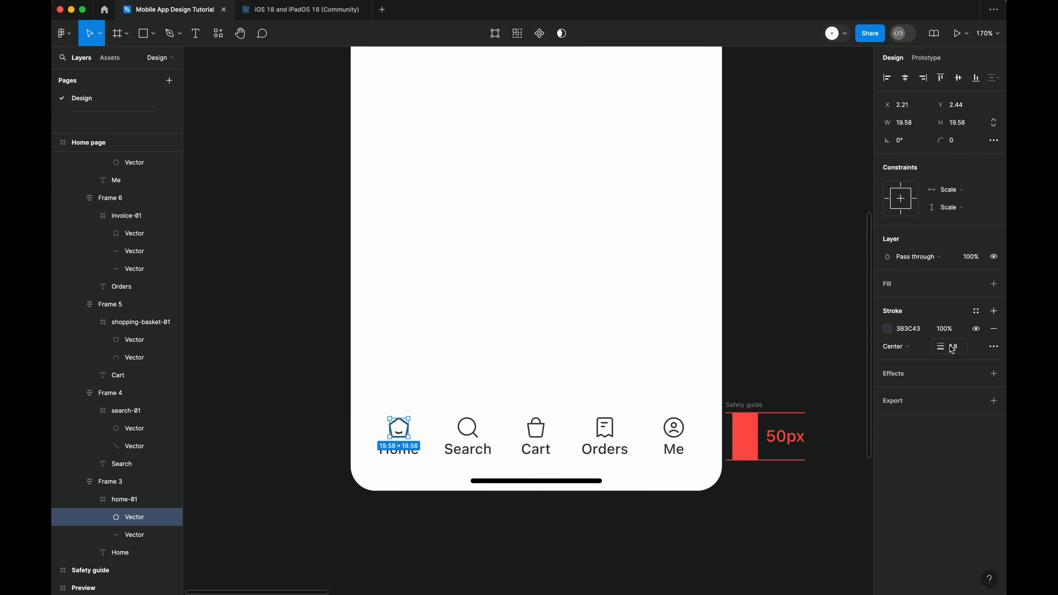
pyautogui.click(400, 501)
pyautogui.moveTo(448, 422)
pyautogui.mouseDown()
pyautogui.moveTo(685, 453)
pyautogui.moveTo(689, 442)
pyautogui.mouseUp()
pyautogui.click(952, 374)
pyautogui.write('1')
pyautogui.click(457, 533)
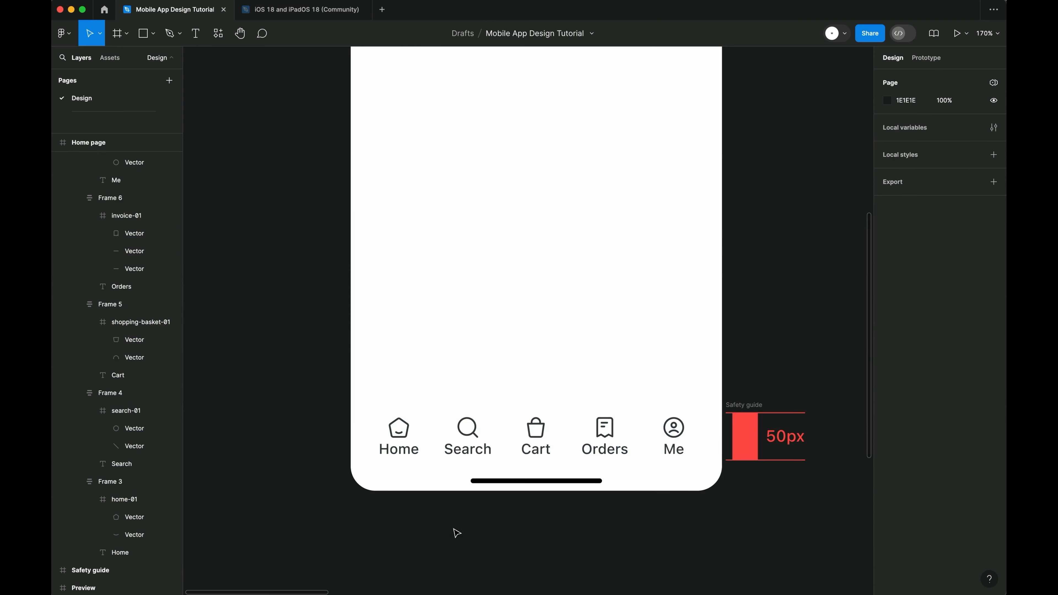
# Step: Recolor the Search, Cart, Orders and Me items together to the grey 7C7D81
pyautogui.doubleClick(410, 456)
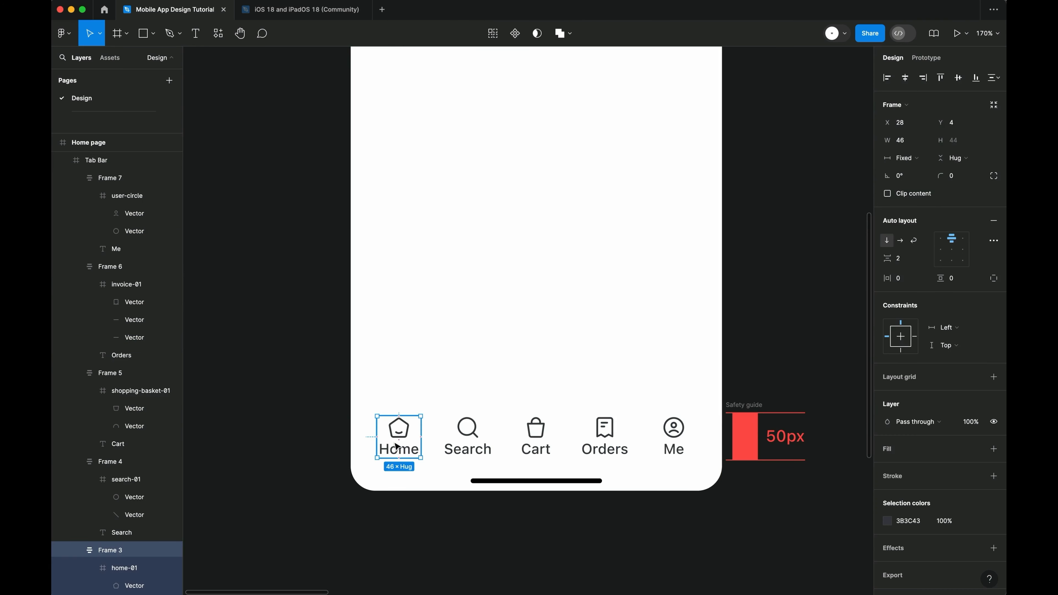
pyautogui.click(467, 435)
pyautogui.keyDown('shift'); pyautogui.click(537, 436); pyautogui.keyUp('shift')
pyautogui.keyDown('shift'); pyautogui.click(605, 435); pyautogui.keyUp('shift')
pyautogui.keyDown('shift'); pyautogui.click(674, 436); pyautogui.keyUp('shift')
pyautogui.click(888, 539)
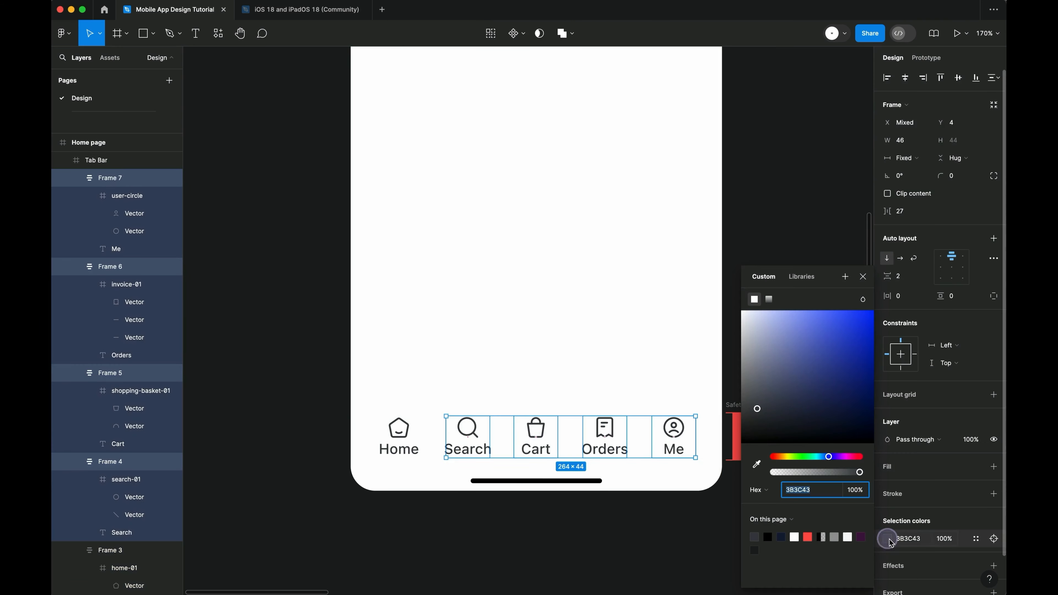
pyautogui.moveTo(760, 383); pyautogui.dragTo(749, 381)
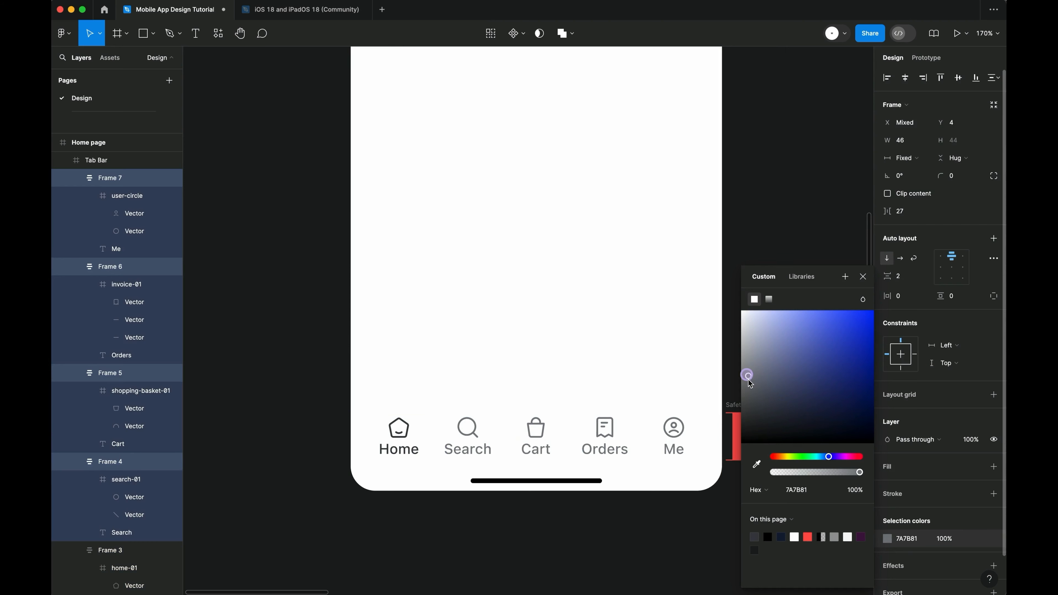
pyautogui.press('Escape')
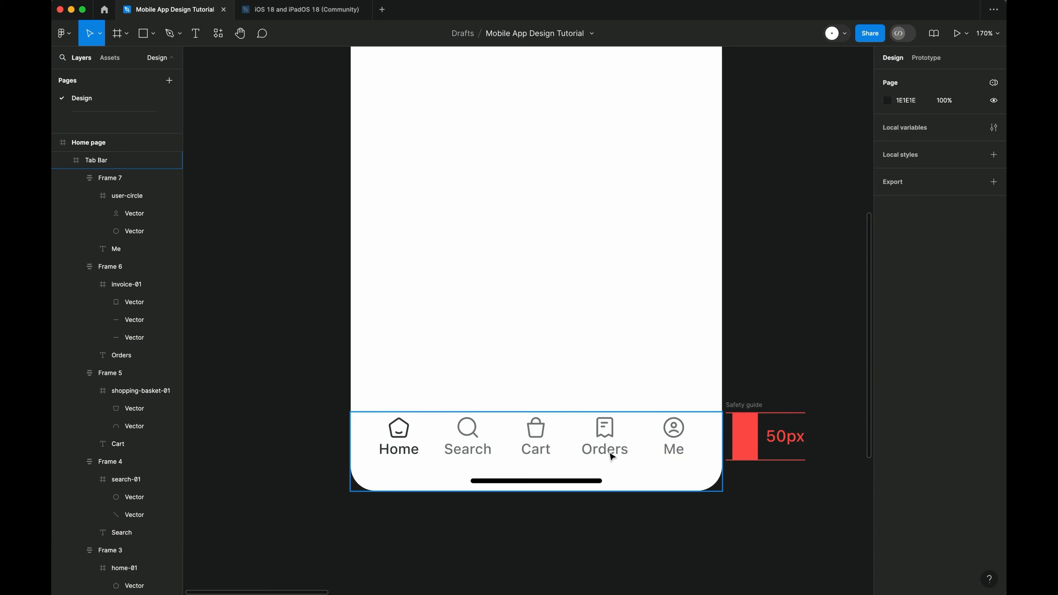
# Step: Set the font weight of the Me, Orders, Cart and Search labels to Regular
pyautogui.click(673, 449)
pyautogui.doubleClick(672, 449)
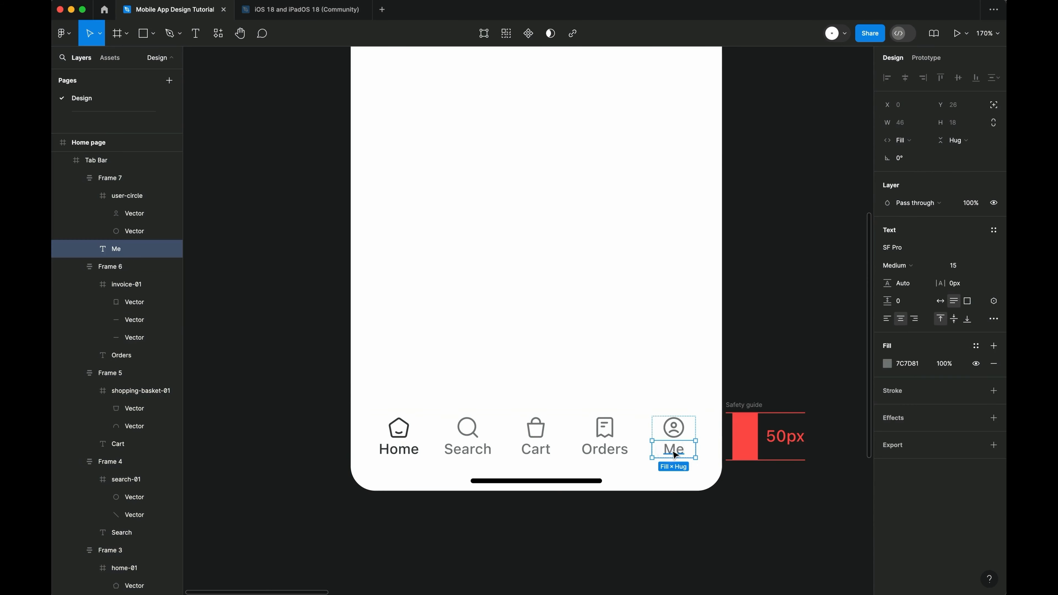
pyautogui.keyDown('shift'); pyautogui.click(622, 452); pyautogui.keyUp('shift')
pyautogui.keyDown('shift'); pyautogui.click(536, 449); pyautogui.keyUp('shift')
pyautogui.keyDown('shift'); pyautogui.click(467, 450); pyautogui.keyUp('shift')
pyautogui.click(897, 265)
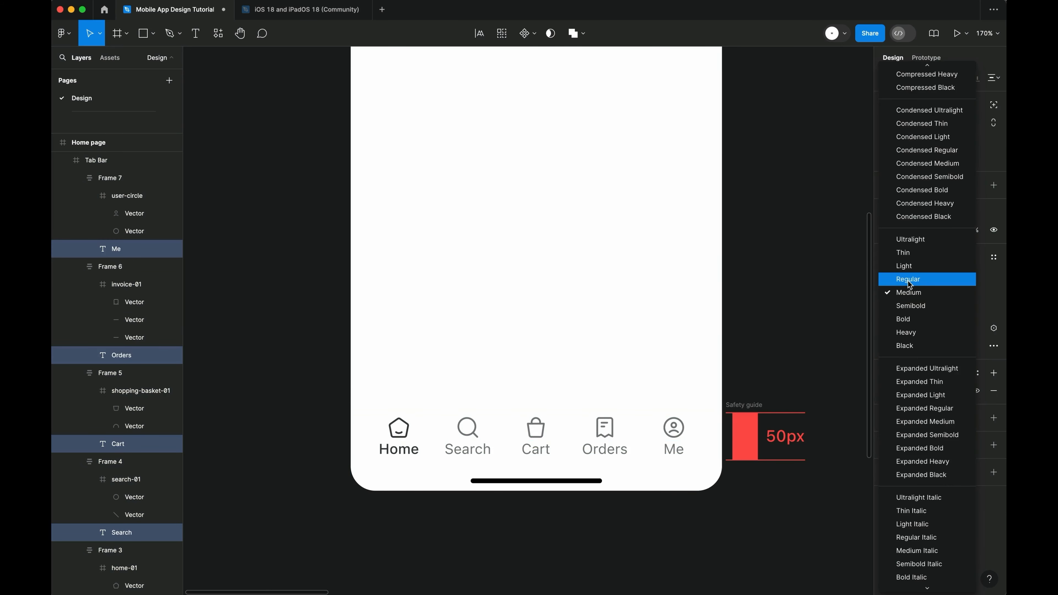
pyautogui.click(908, 282)
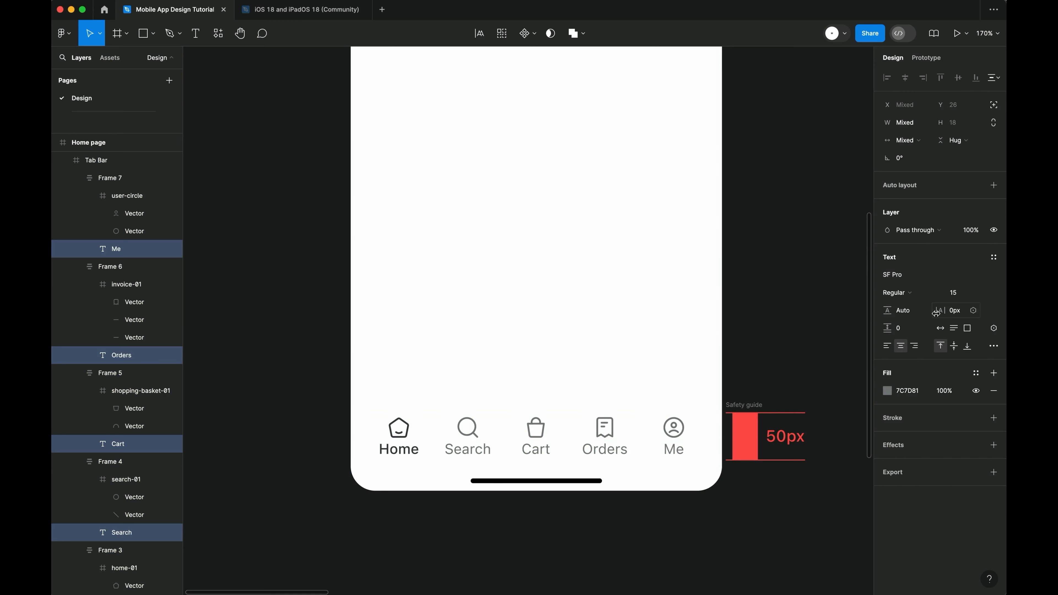
pyautogui.click(638, 530)
# Step: Set the stroke weight of the Search, Cart, Orders and Me icons to 1.5
pyautogui.doubleClick(673, 449)
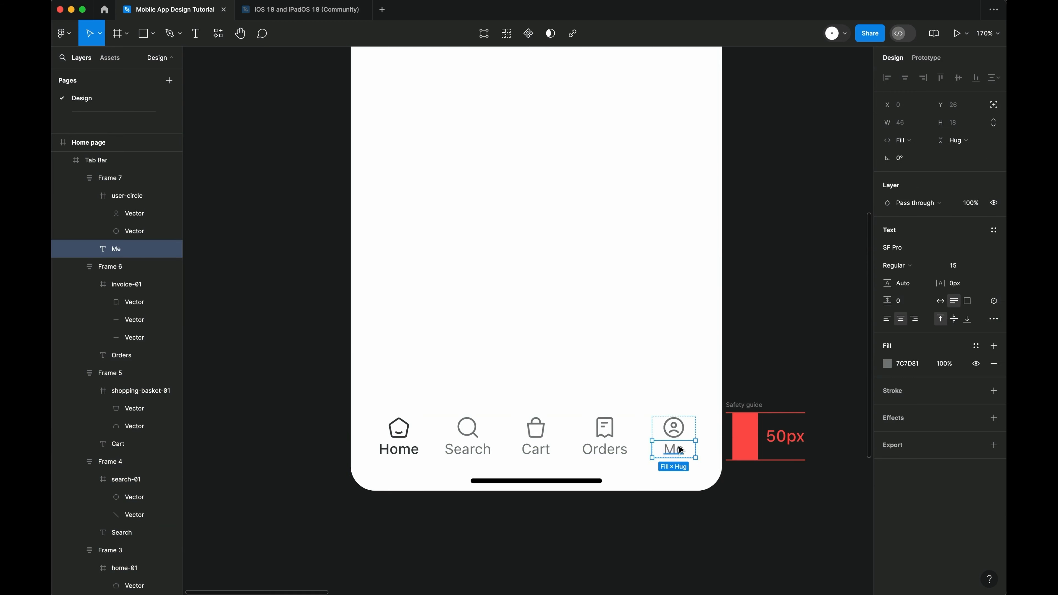
pyautogui.click(679, 432)
pyautogui.moveTo(688, 438); pyautogui.dragTo(452, 429)
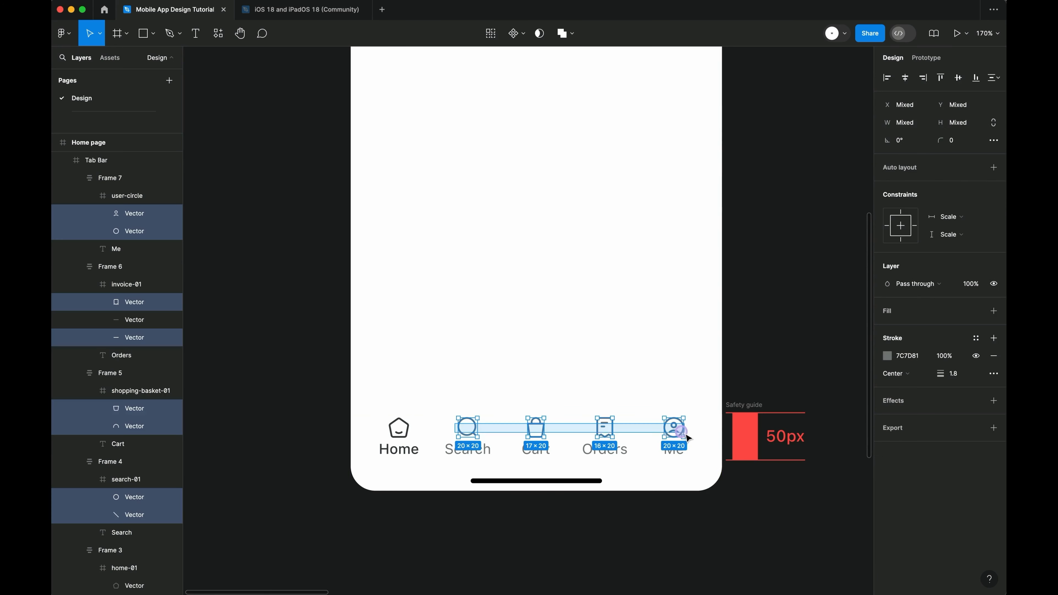
pyautogui.click(956, 381)
pyautogui.write('1.')
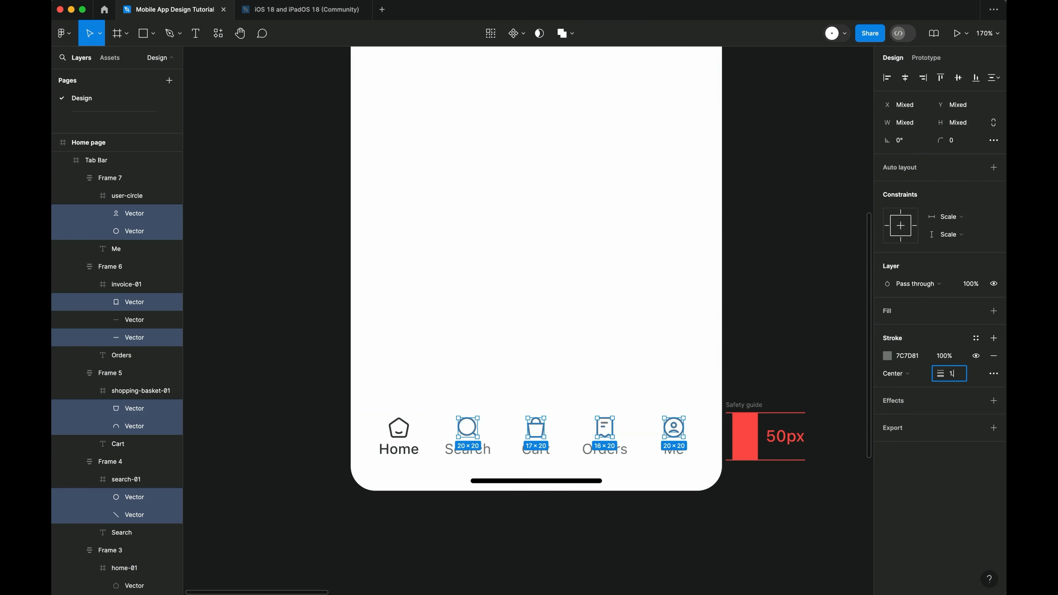
pyautogui.write('5')
pyautogui.press('Return')
pyautogui.click(729, 503)
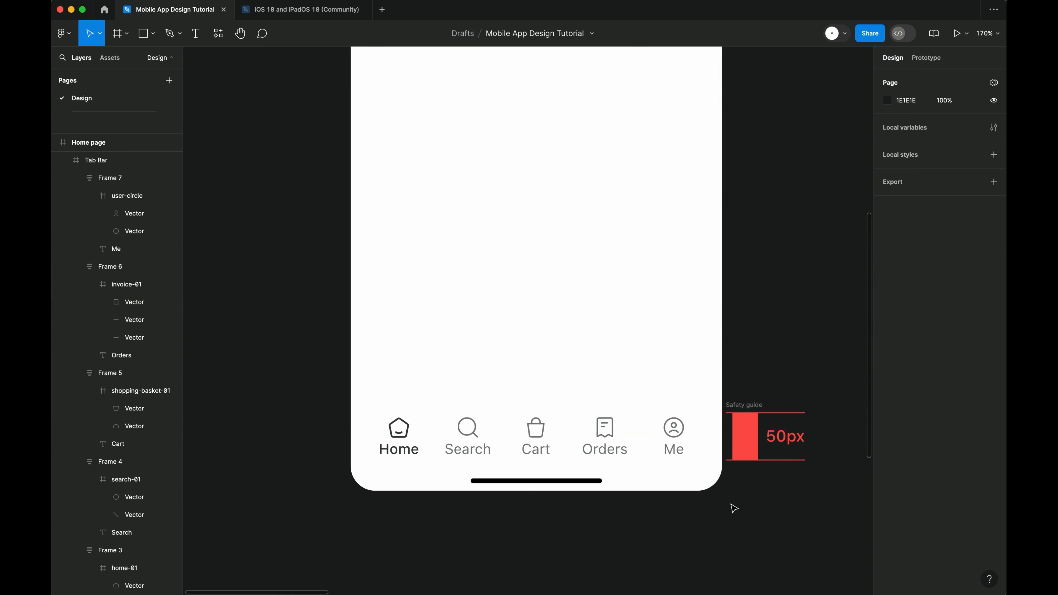
# Step: Open the Hugeicons Pro library for the Home item's icon and search for "home" in the Solid (Standard) variant
pyautogui.keyDown('super'); pyautogui.click(406, 434); pyautogui.keyUp('super')
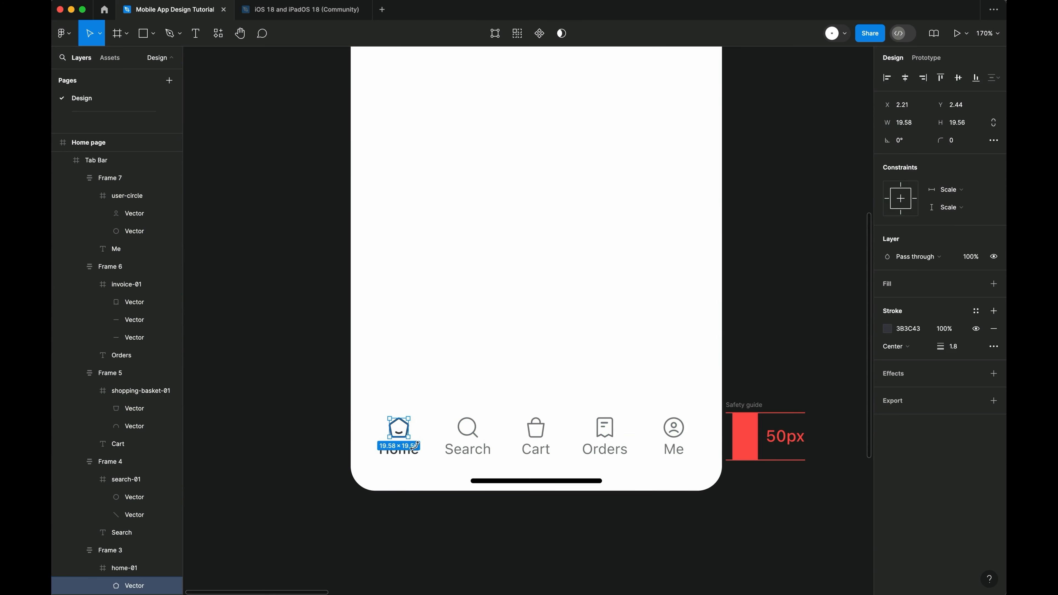
pyautogui.press('Escape')
pyautogui.click(422, 435)
pyautogui.doubleClick(398, 428)
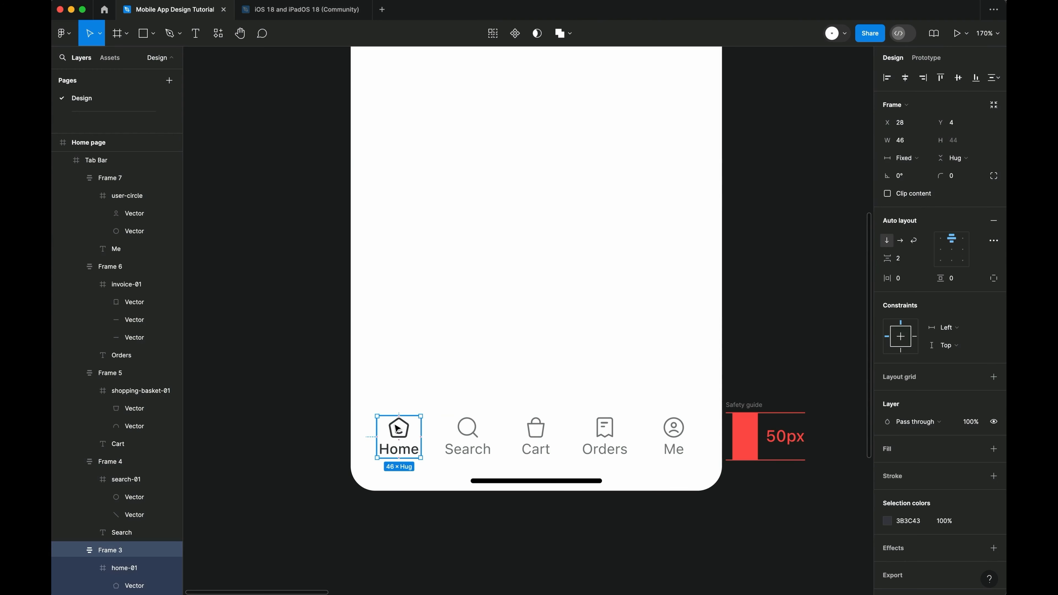
pyautogui.click(399, 428)
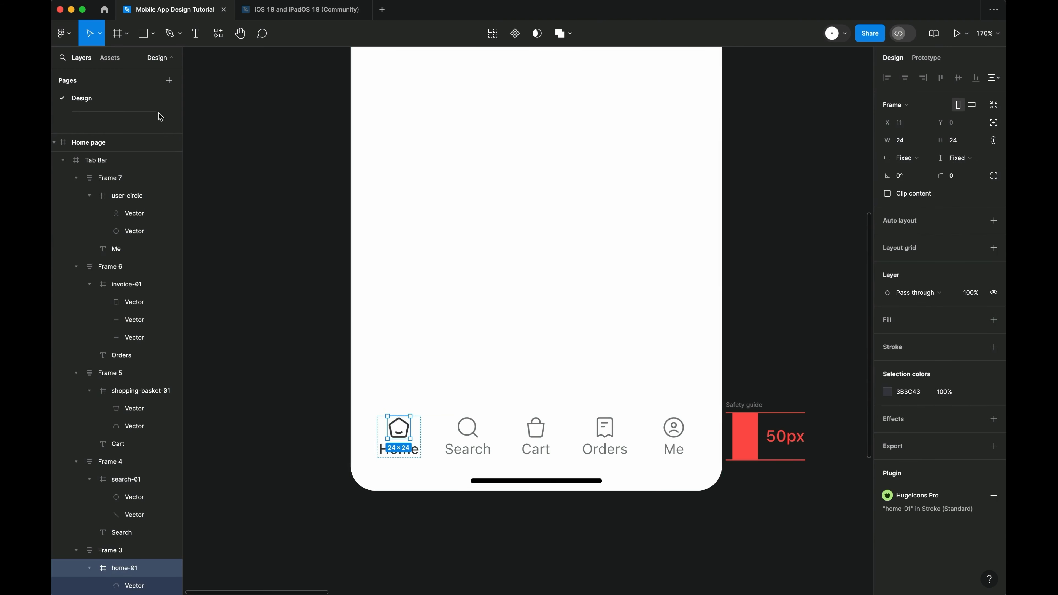
pyautogui.click(218, 33)
pyautogui.click(235, 134)
pyautogui.click(644, 264)
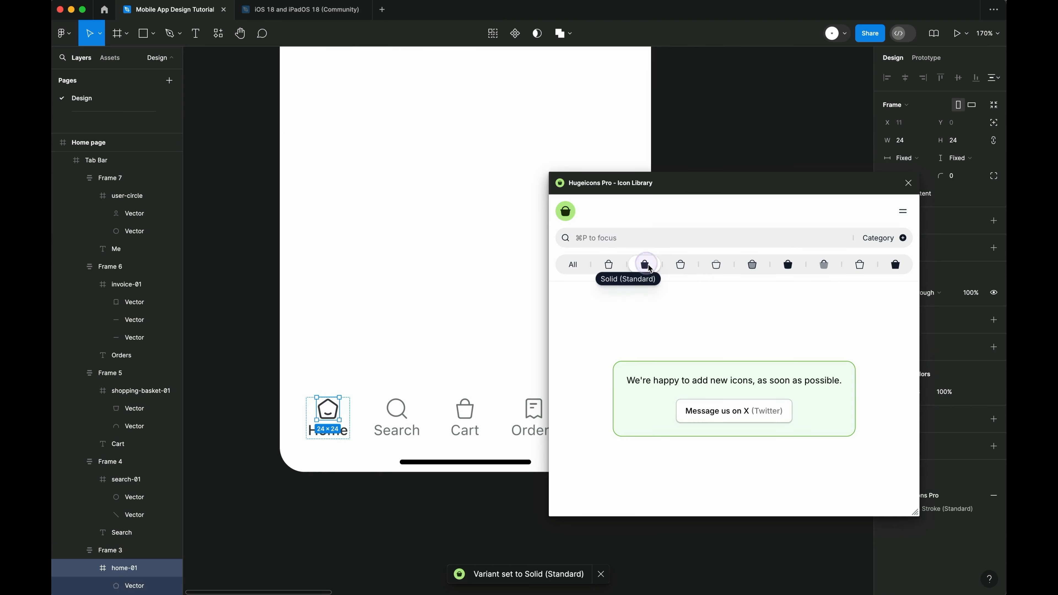
pyautogui.click(608, 238)
pyautogui.write('home')
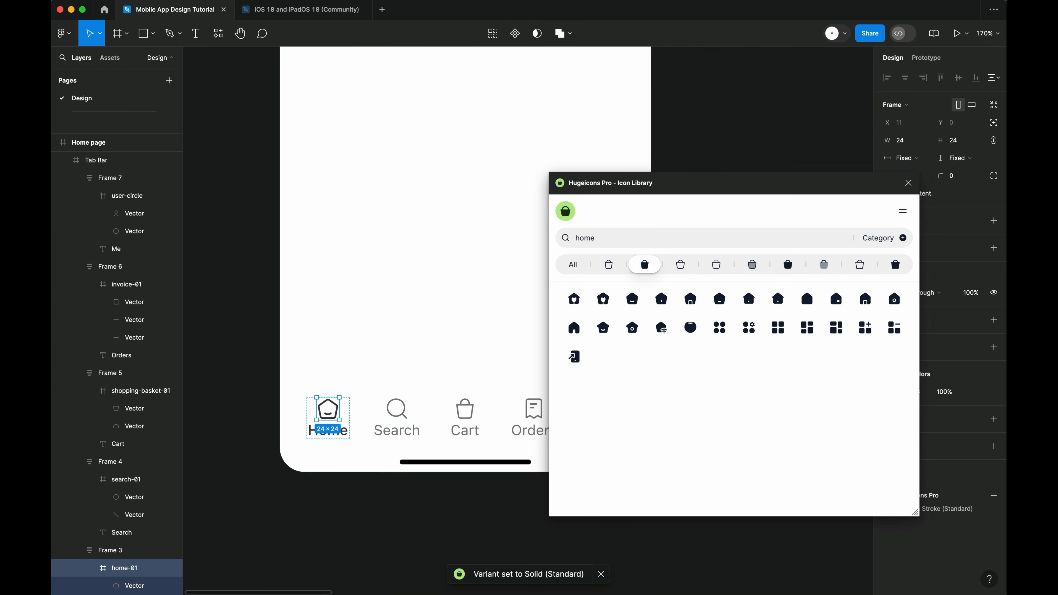
# Step: Try the solid home-01 and home-09 icons, swap the Home item's icon to home-08, and close the library
pyautogui.click(635, 300)
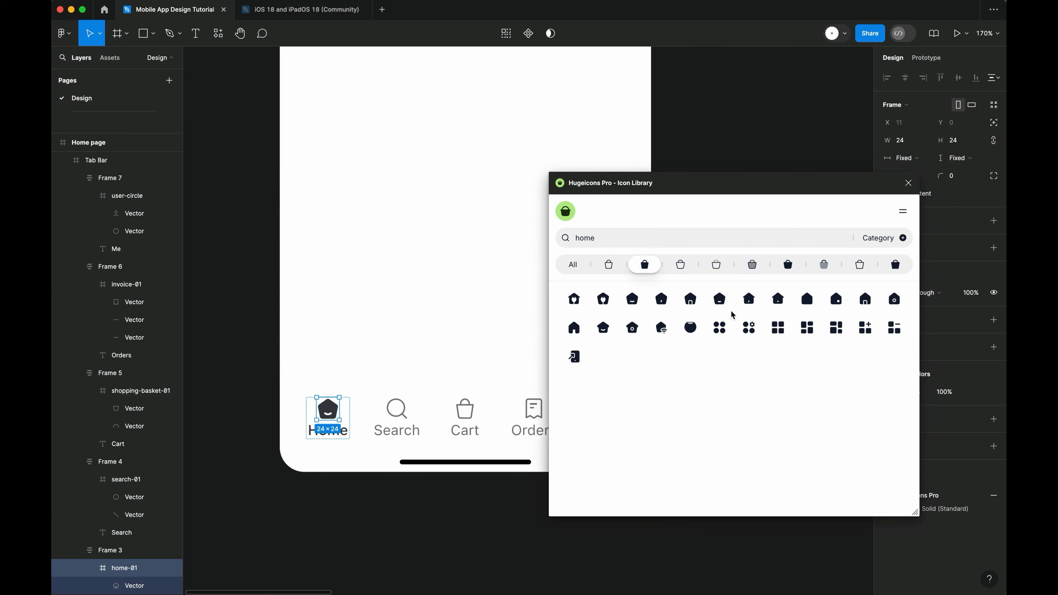
pyautogui.click(839, 301)
pyautogui.click(866, 303)
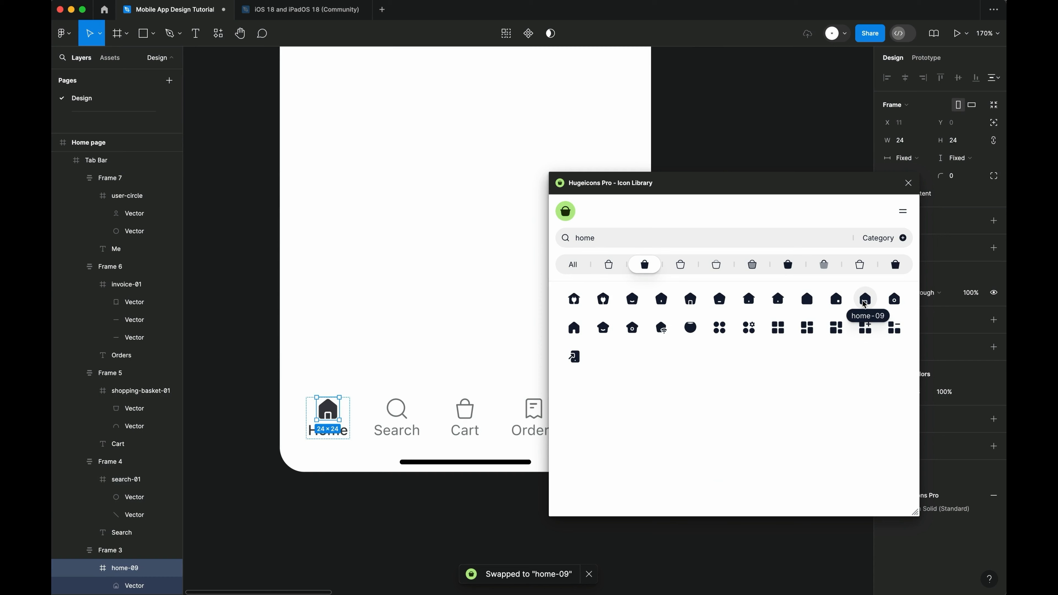
pyautogui.click(837, 301)
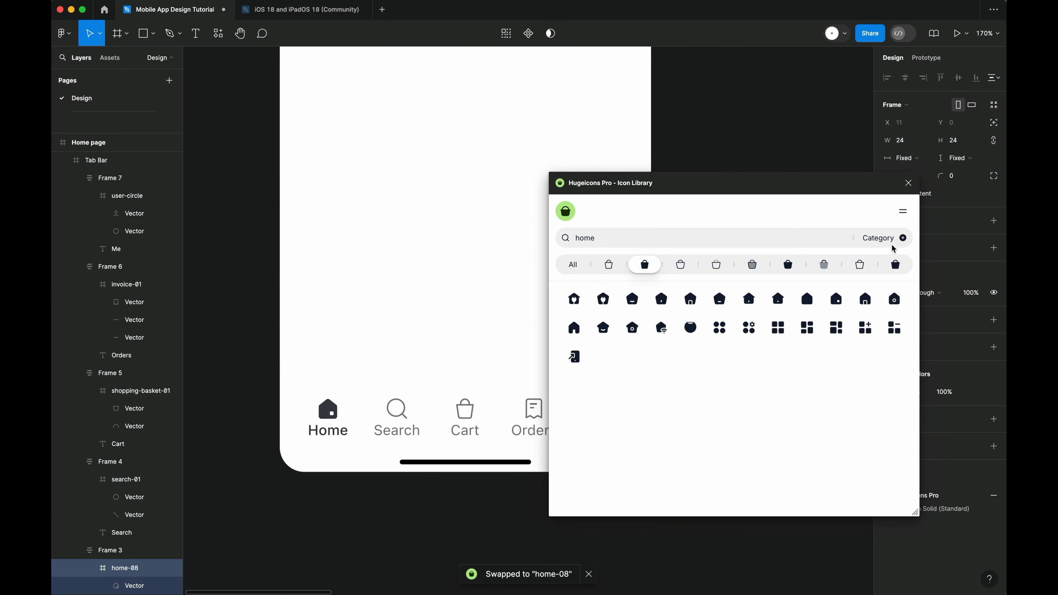
pyautogui.click(909, 183)
pyautogui.click(401, 497)
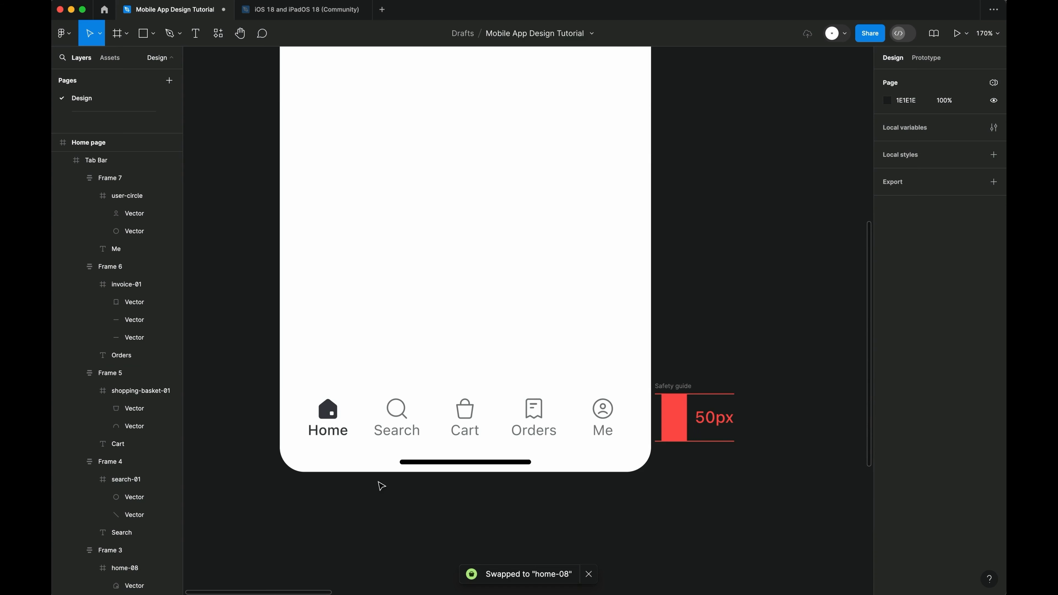
pyautogui.doubleClick(334, 421)
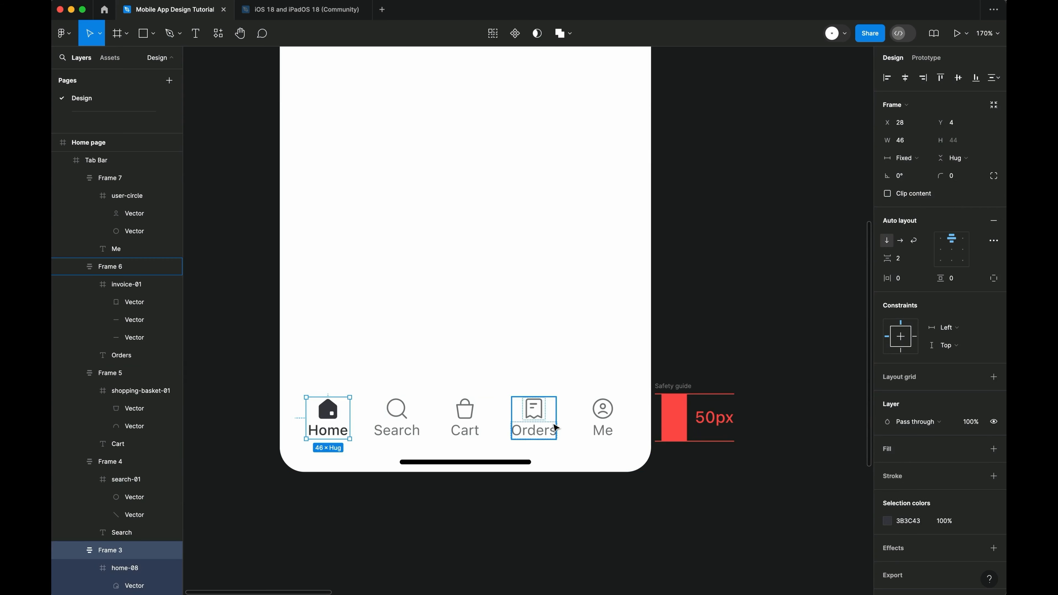
pyautogui.click(682, 360)
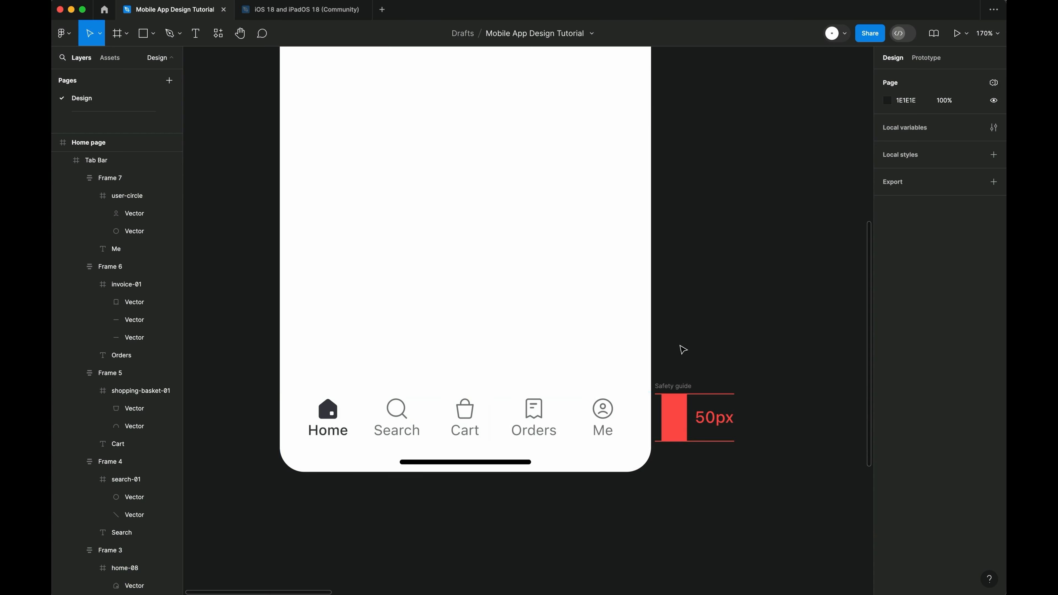
pyautogui.click(541, 433)
pyautogui.click(603, 427)
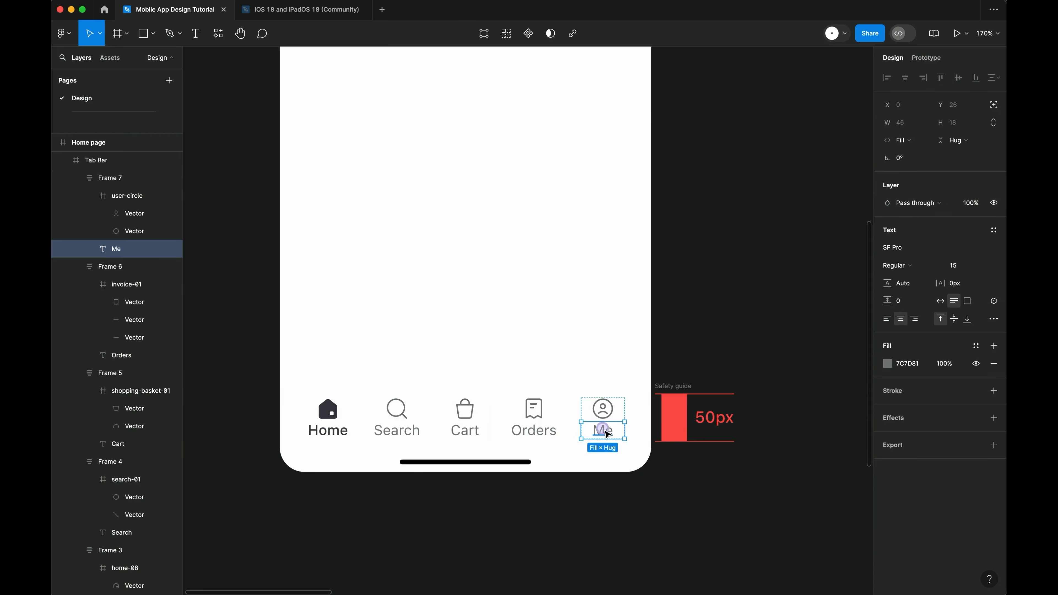
pyautogui.click(603, 408)
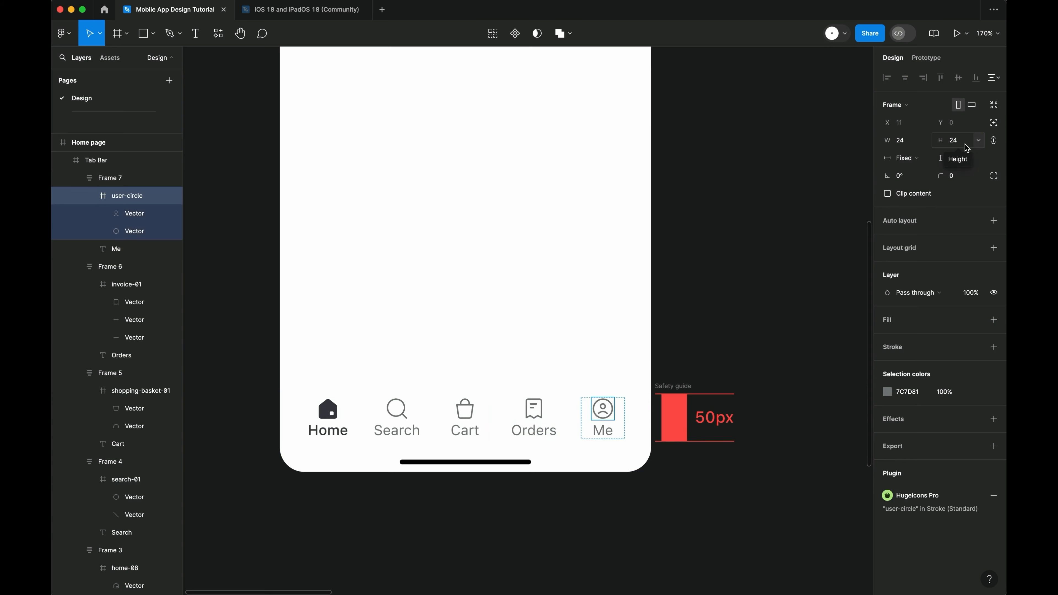
pyautogui.click(691, 333)
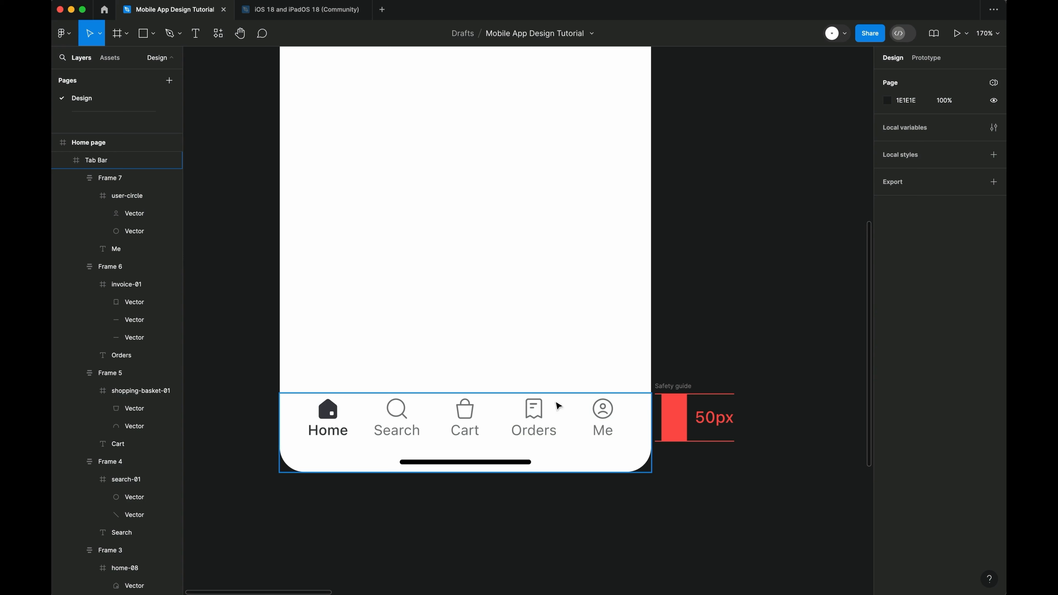
# Step: Set the font size of the Me, Orders, Cart and Search labels to 14
pyautogui.click(604, 432)
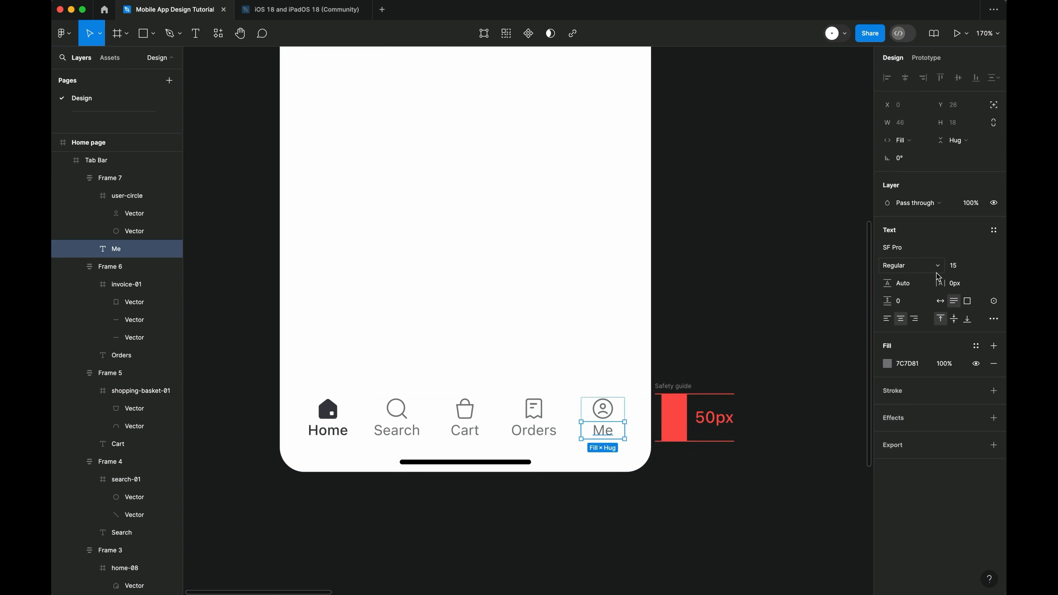
pyautogui.click(964, 275)
pyautogui.write('14')
pyautogui.press('Return')
pyautogui.click(539, 432)
pyautogui.click(462, 432)
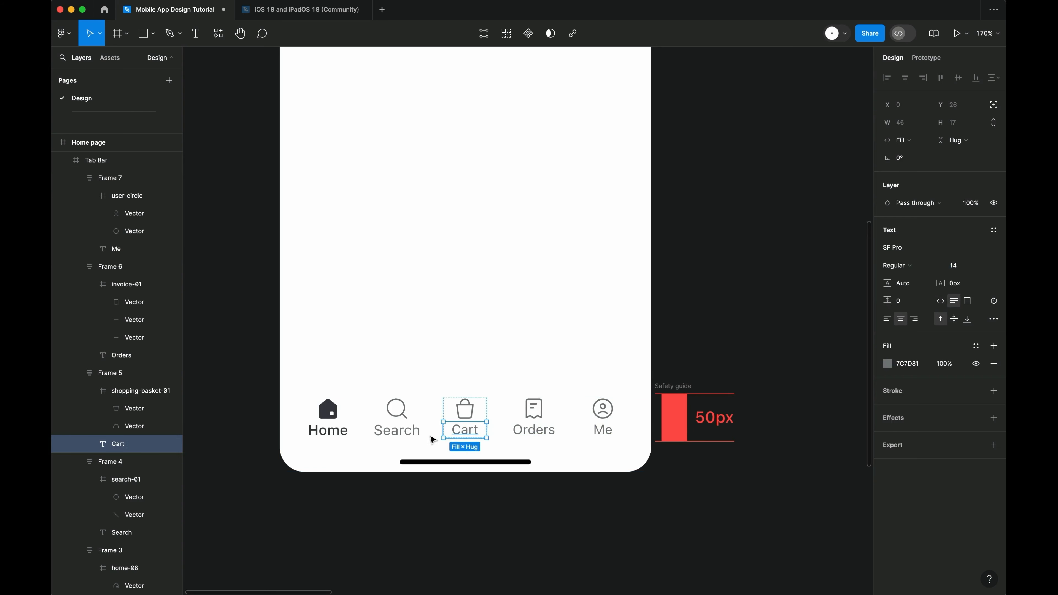
pyautogui.click(409, 433)
# Step: Set the Home label's font size to 14 and clear the selection
pyautogui.click(328, 429)
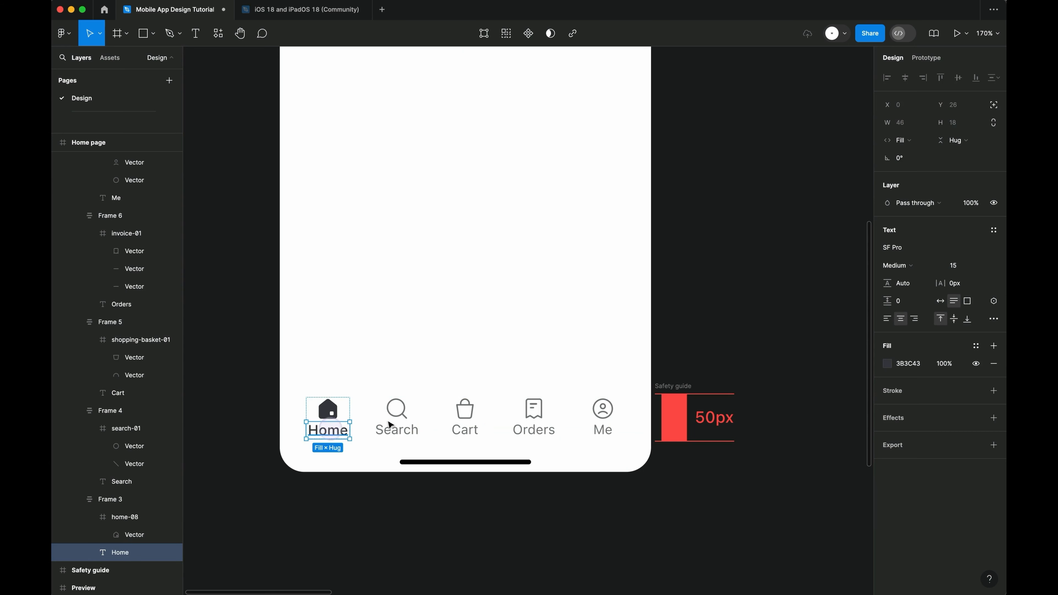
pyautogui.click(954, 266)
pyautogui.write('14')
pyautogui.press('Return')
pyautogui.click(704, 349)
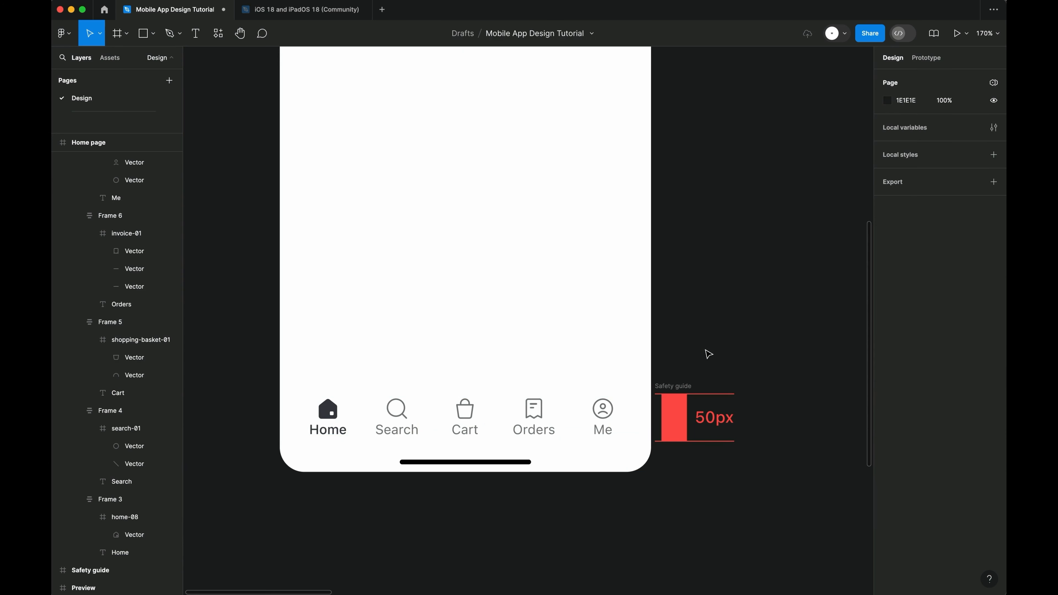
# Step: Show the rulers and set the vertical auto layout gap between icon and label to 4 in all five tab items
pyautogui.hotkey('shift', 'r')
pyautogui.scroll(3, 516, 441)
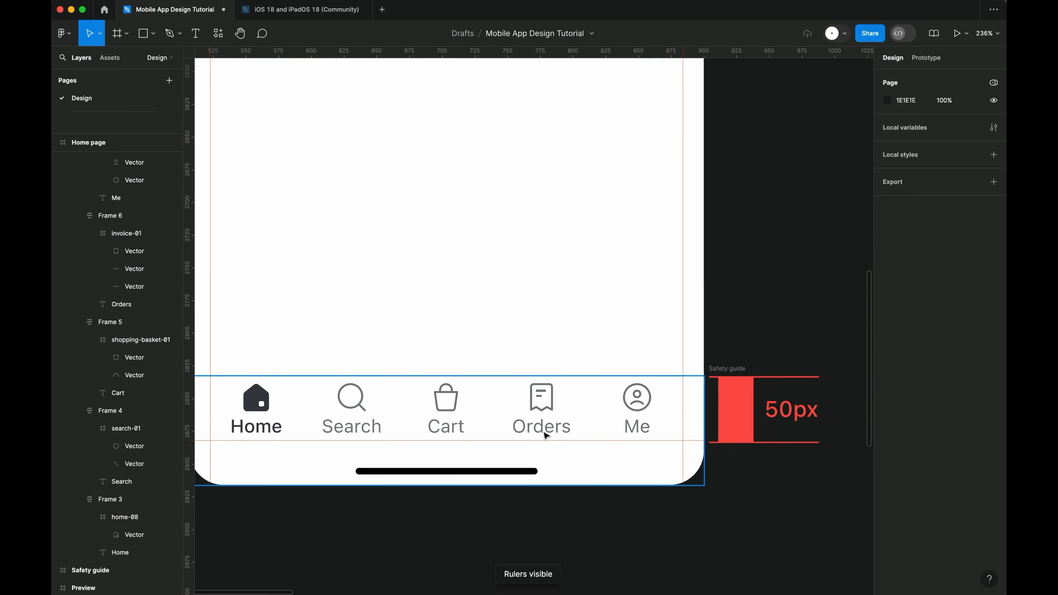
pyautogui.click(636, 401)
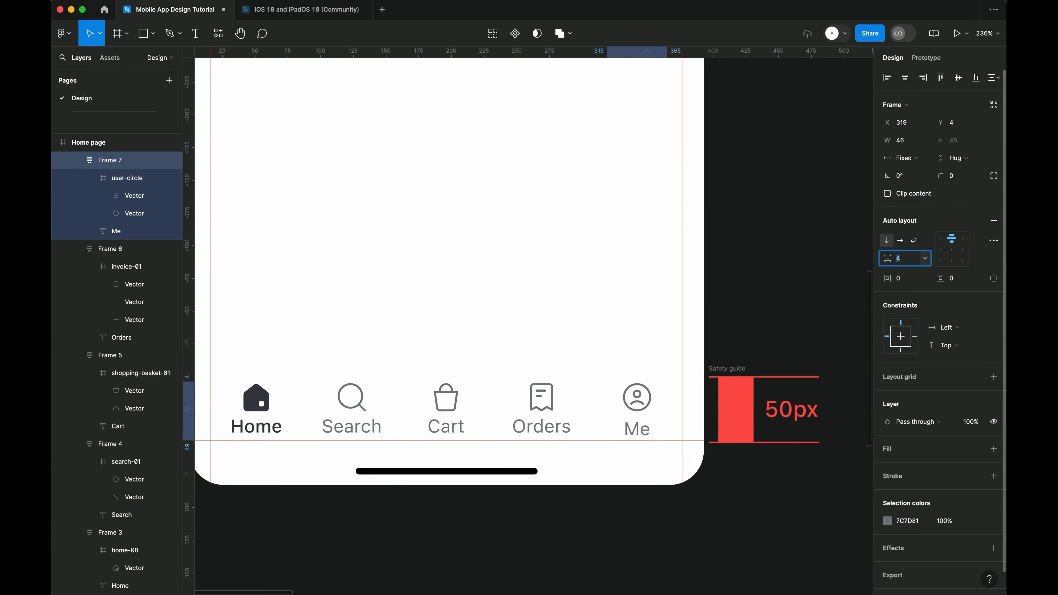
pyautogui.click(552, 392)
pyautogui.click(907, 262)
pyautogui.write('4')
pyautogui.press('Return')
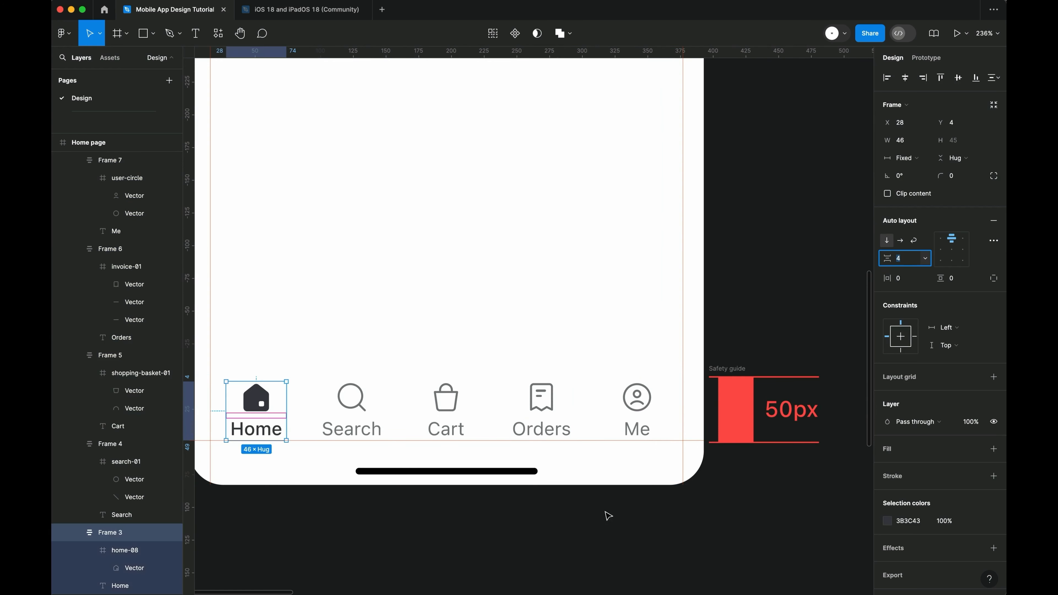
pyautogui.click(637, 398)
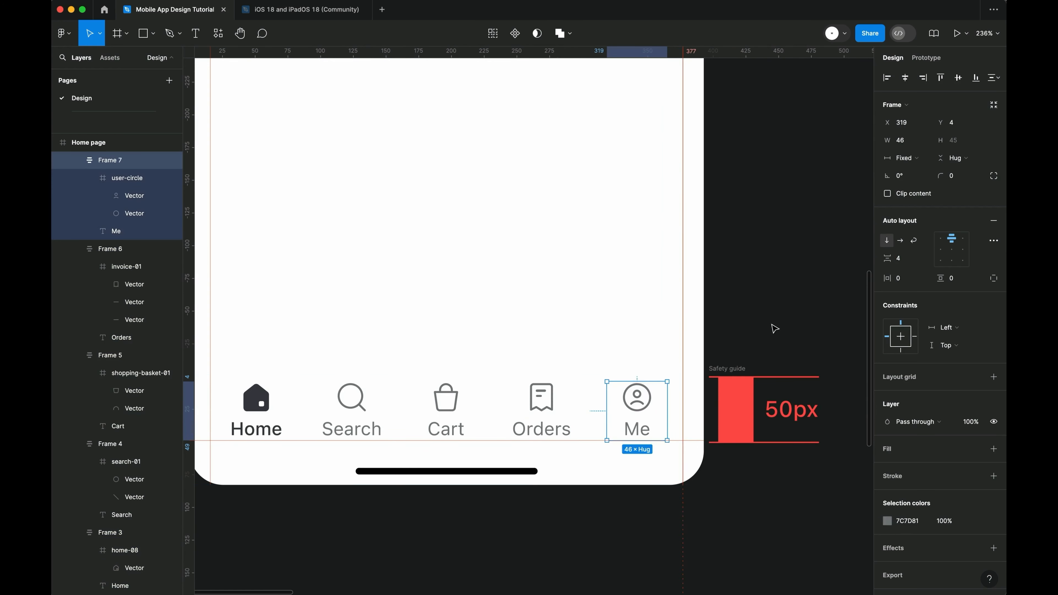
pyautogui.click(777, 329)
# Step: Place a horizontal ruler guide along the upper edge of the Tab Bar frame
pyautogui.click(638, 421)
pyautogui.hscroll(-3, 743, 64)
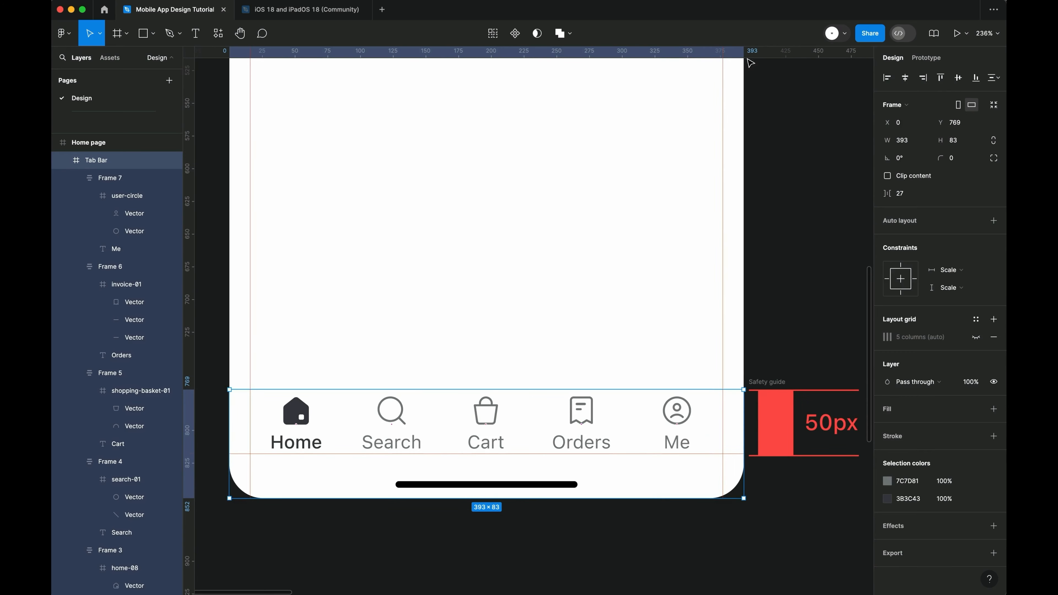
pyautogui.moveTo(756, 55); pyautogui.dragTo(752, 394)
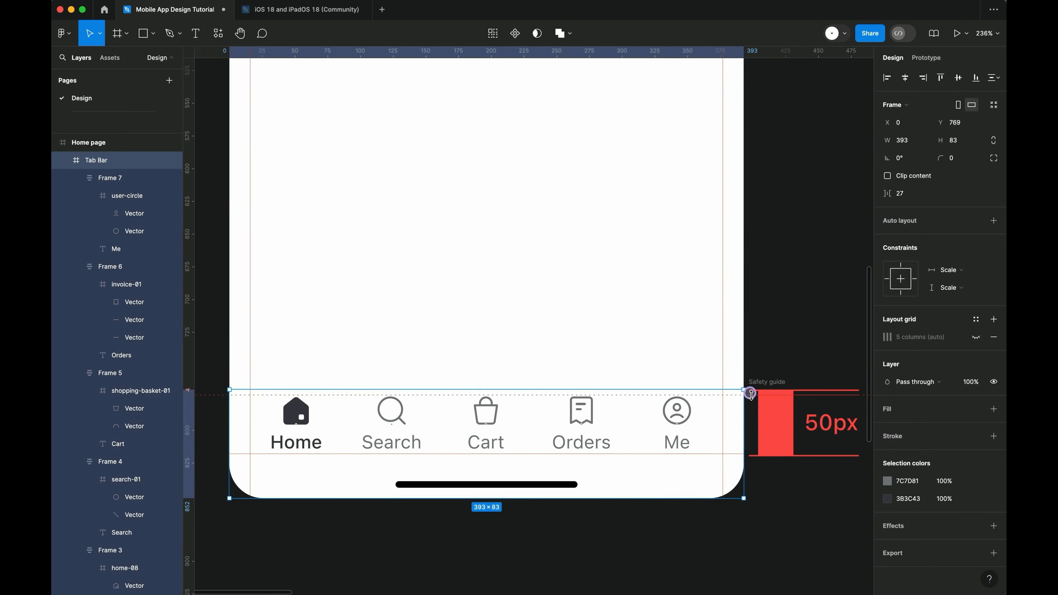
pyautogui.click(779, 338)
# Step: Select the Me, Orders, Cart, Search and Home items together and nudge them up 2 px to Y 2
pyautogui.click(677, 413)
pyautogui.keyDown('shift'); pyautogui.click(581, 412); pyautogui.keyUp('shift')
pyautogui.keyDown('shift'); pyautogui.click(486, 413); pyautogui.keyUp('shift')
pyautogui.keyDown('shift'); pyautogui.click(392, 413); pyautogui.keyUp('shift')
pyautogui.keyDown('shift'); pyautogui.click(300, 424); pyautogui.keyUp('shift')
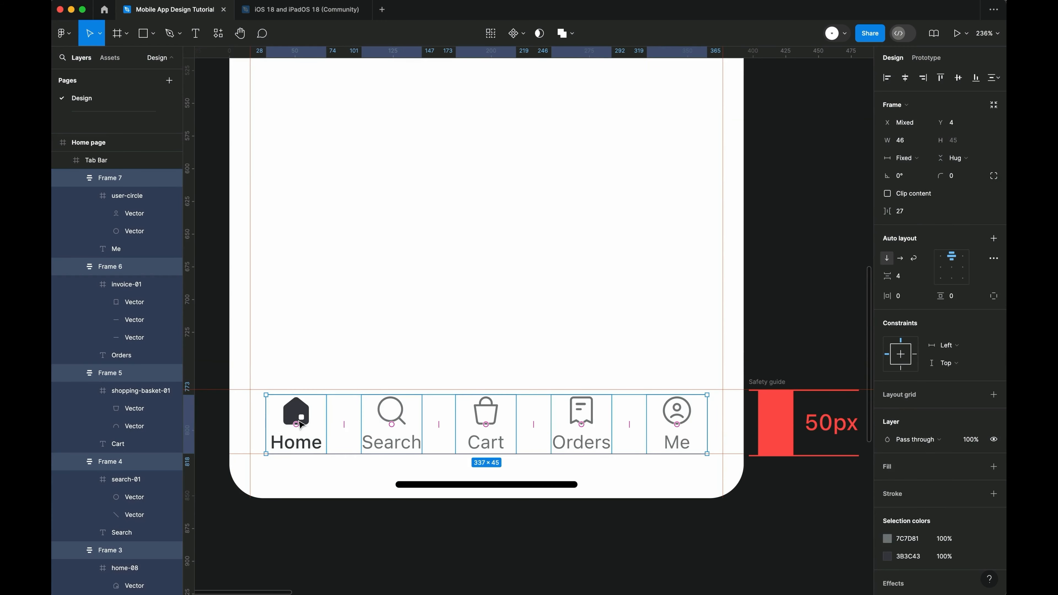
pyautogui.press('Up')
pyautogui.press('Up')
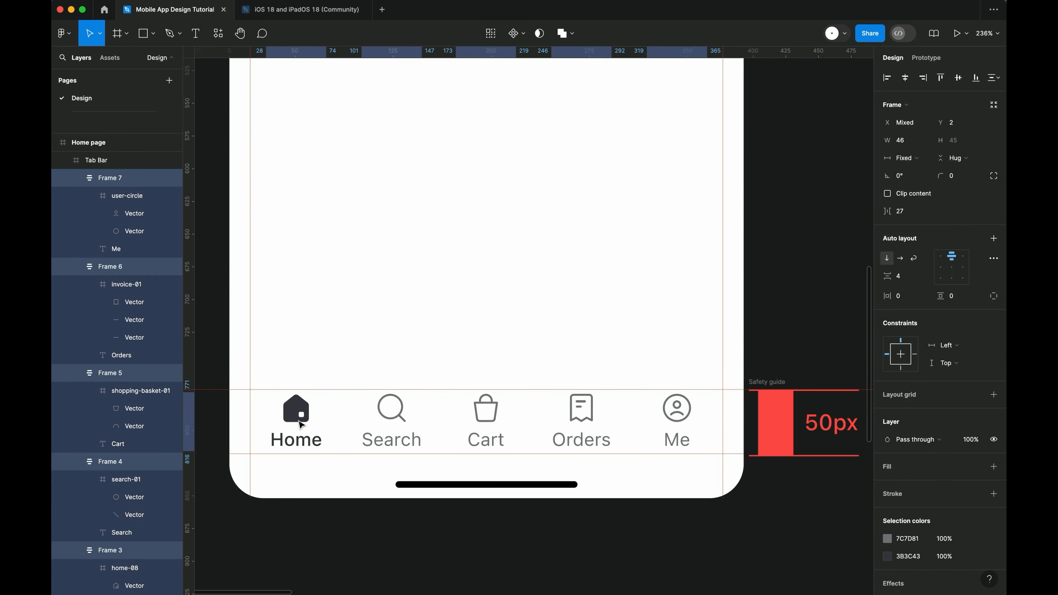
# Step: Set the vertical auto layout gap of the five selected tab items to 6
pyautogui.click(900, 276)
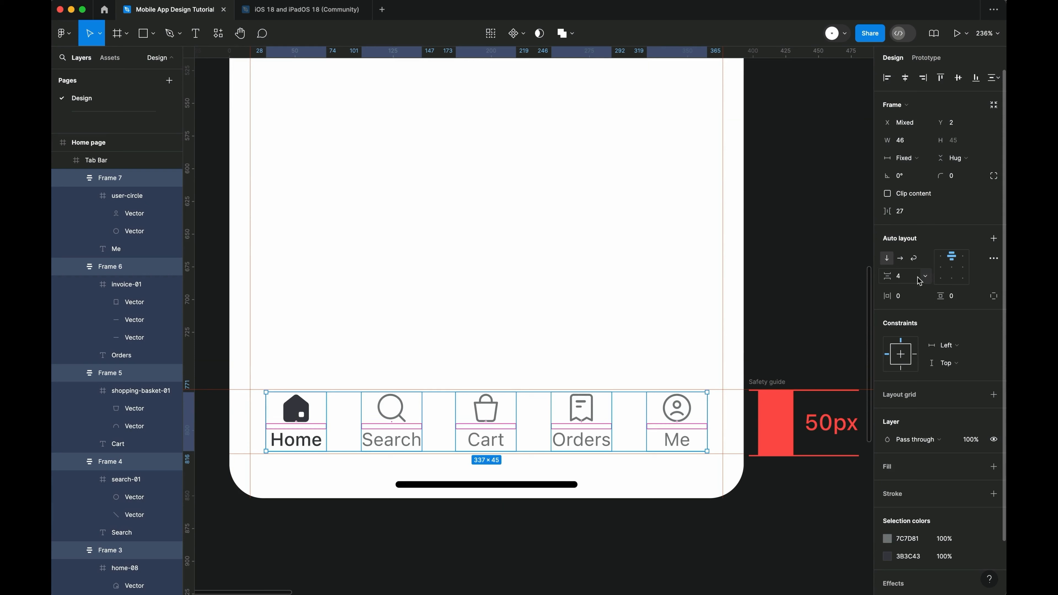
pyautogui.write('5')
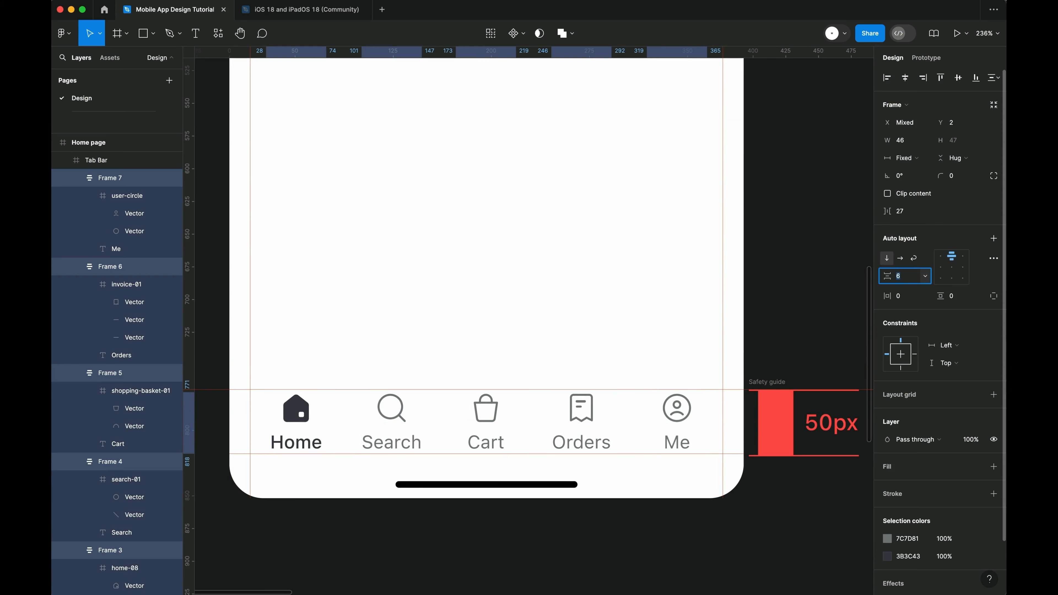
pyautogui.click(843, 290)
# Step: Remove the horizontal guide at the tab bar's upper edge and hide the rulers
pyautogui.scroll(-3, 798, 404)
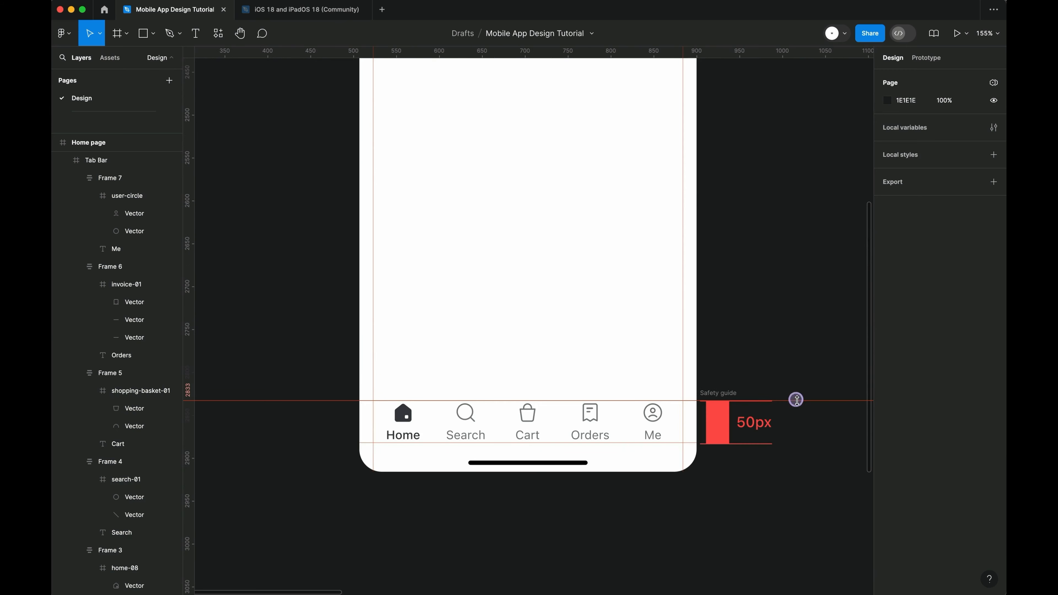
pyautogui.moveTo(797, 401); pyautogui.dragTo(797, 37)
pyautogui.hotkey('shift', 'r')
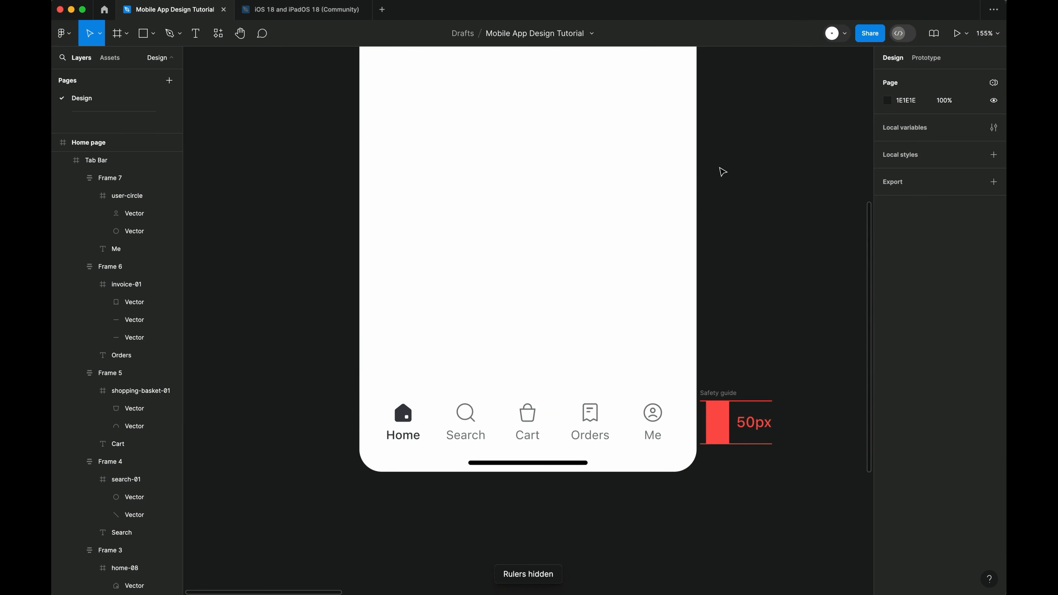
pyautogui.click(745, 274)
pyautogui.scroll(3, 461, 453)
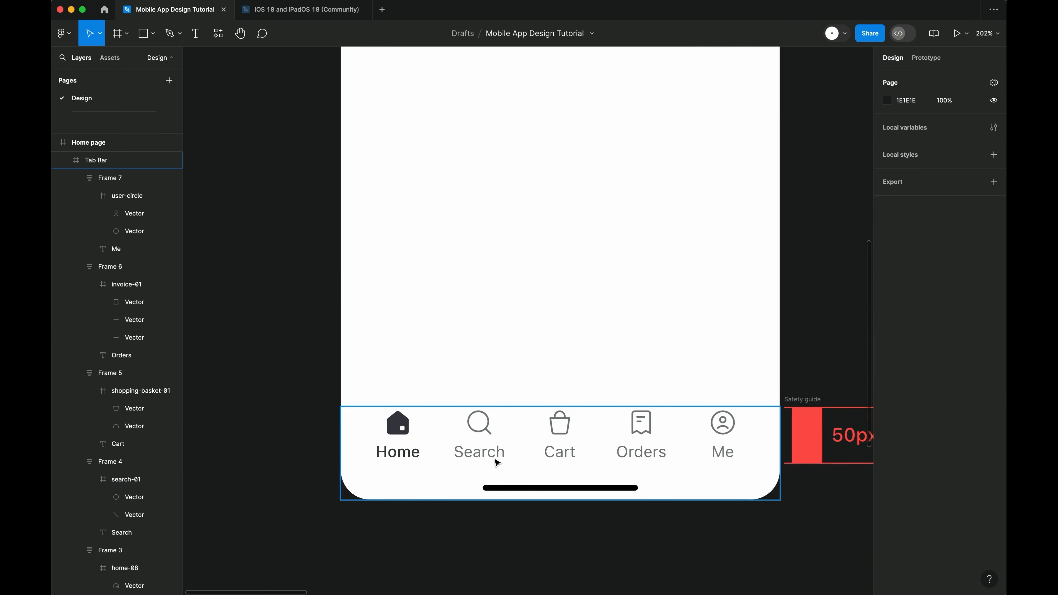
pyautogui.doubleClick(399, 431)
pyautogui.click(816, 346)
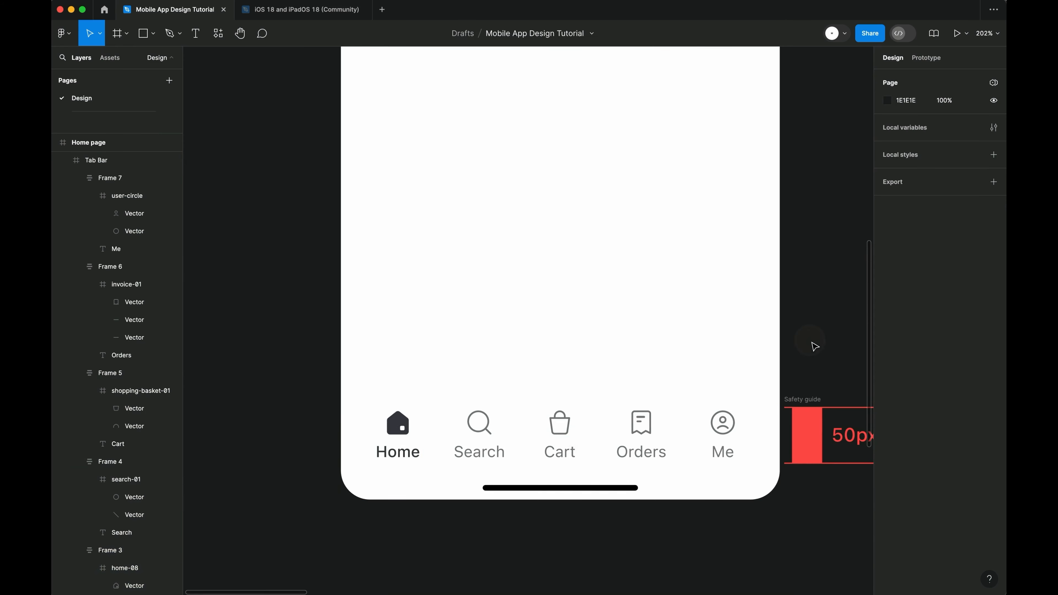
# Step: Make the Tab Bar frame's 5-column layout grid visible and clear the selection
pyautogui.hscroll(3, 816, 346)
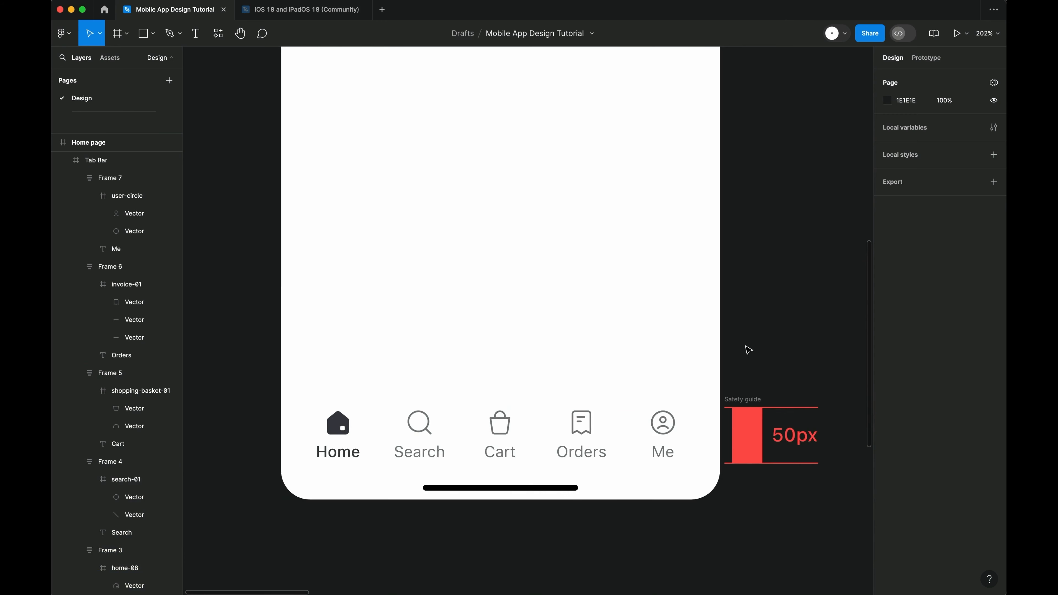
pyautogui.click(687, 430)
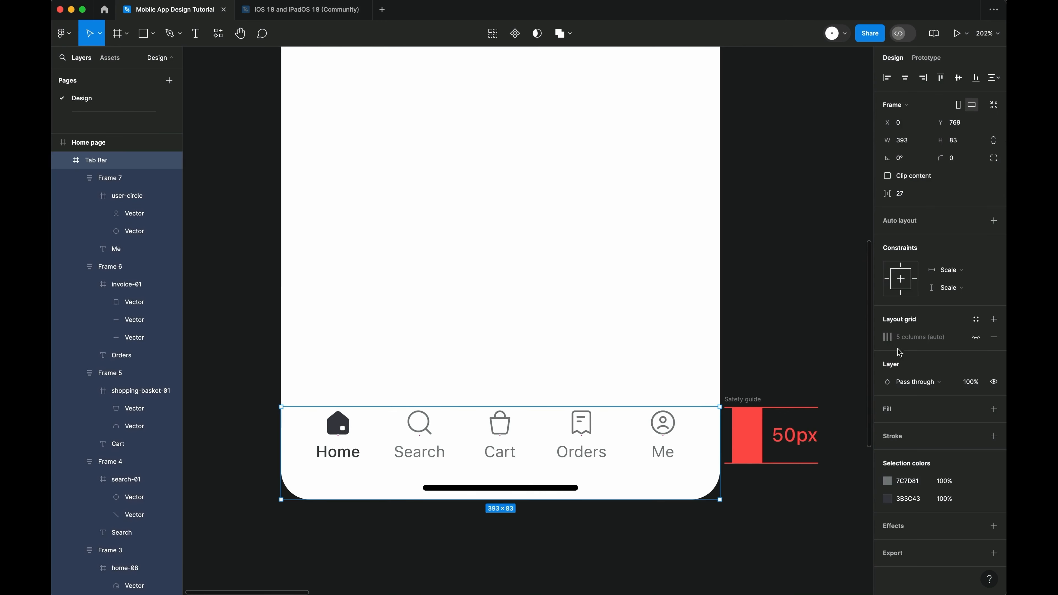
pyautogui.click(976, 337)
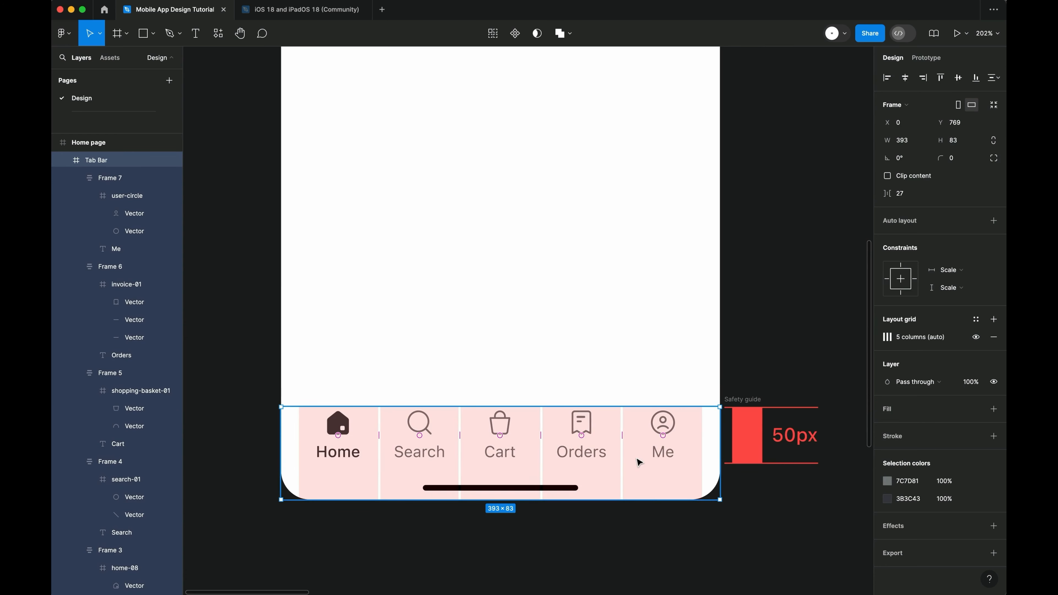
pyautogui.scroll(1, 646, 460)
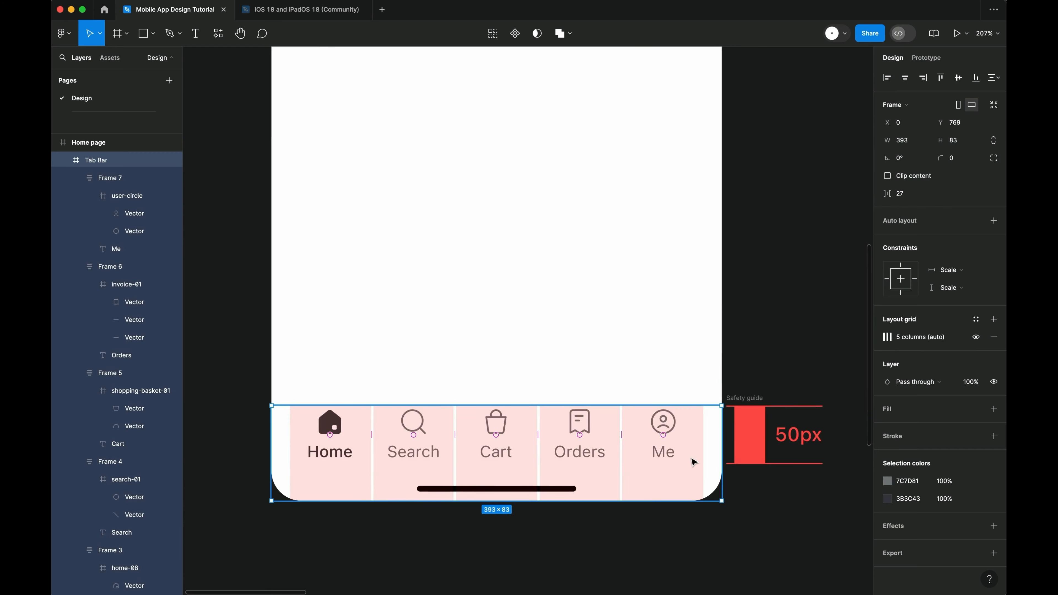
pyautogui.click(743, 364)
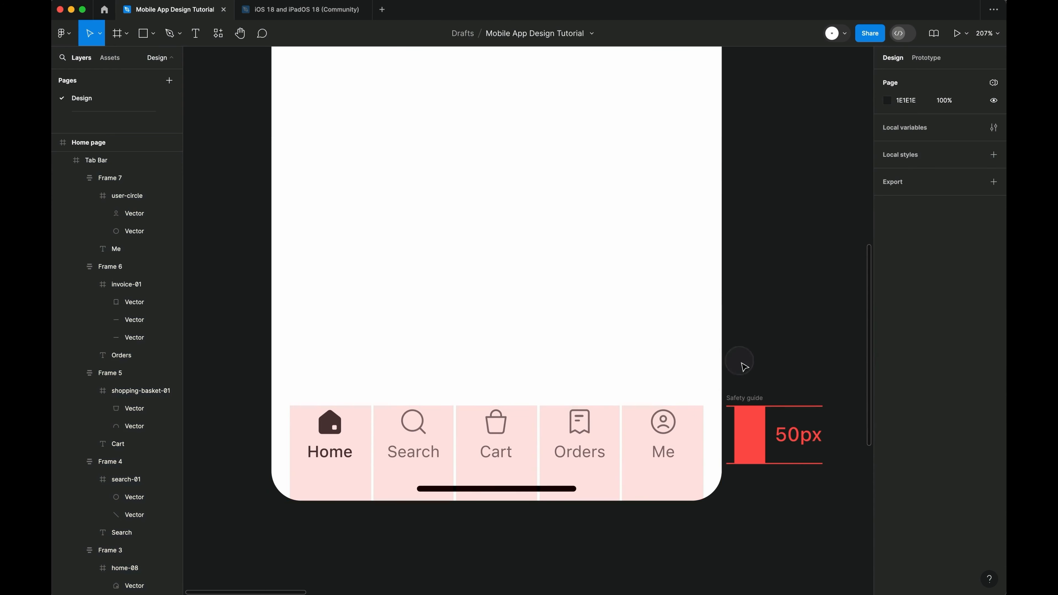
pyautogui.click(702, 427)
pyautogui.scroll(-2, 704, 429)
pyautogui.scroll(2, 703, 428)
pyautogui.click(757, 364)
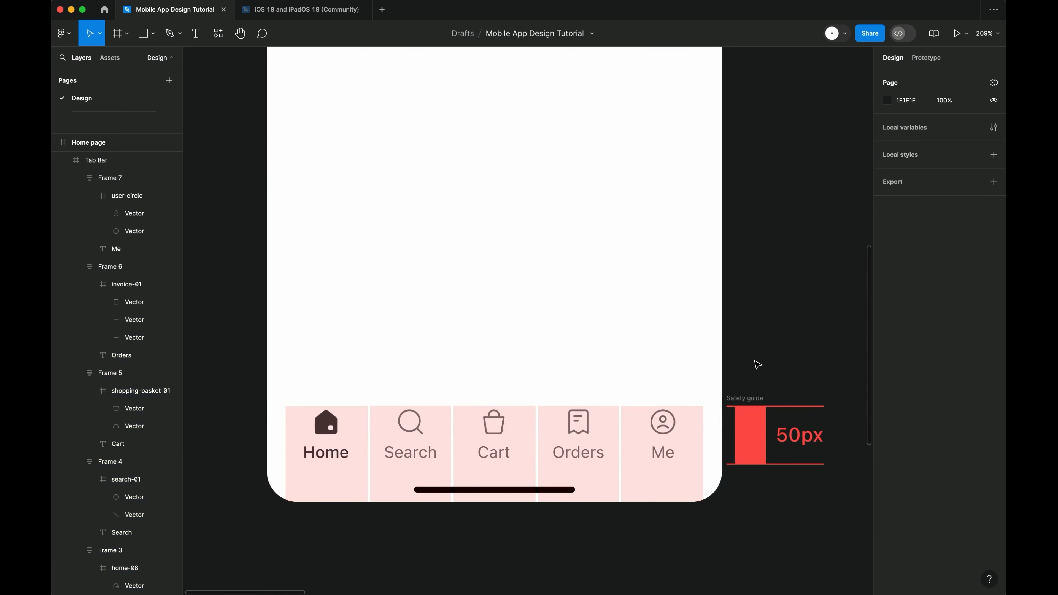